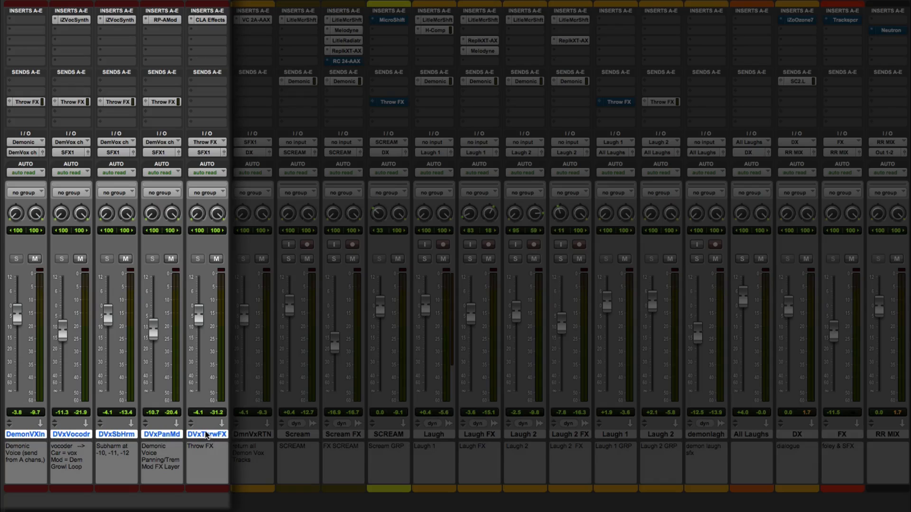
Select the Scream, Scream FX and SCREAM tracks in the mixer and show them in the Edit window.
left_click(251, 435)
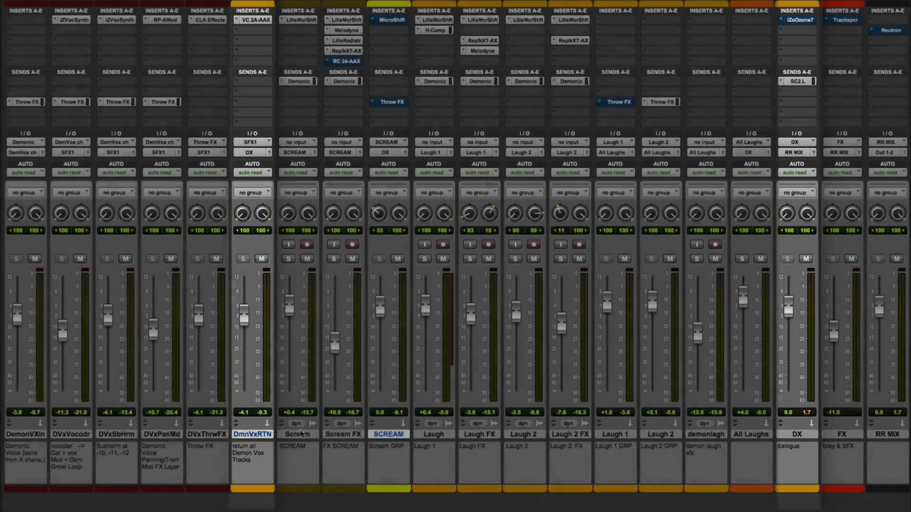
left_click(301, 432, "shift")
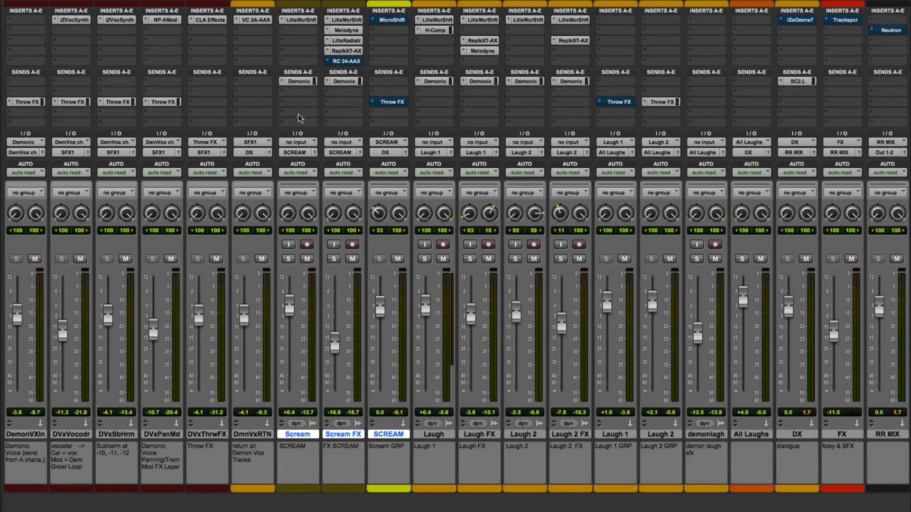
key("super+equal")
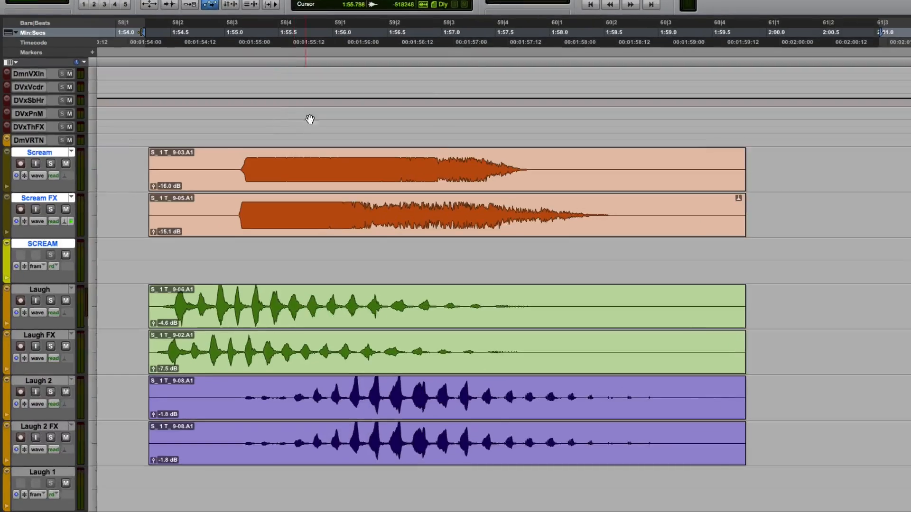
Select the Scream FX clip, mute the Scream track and audition the Scream FX layer.
left_click(285, 223)
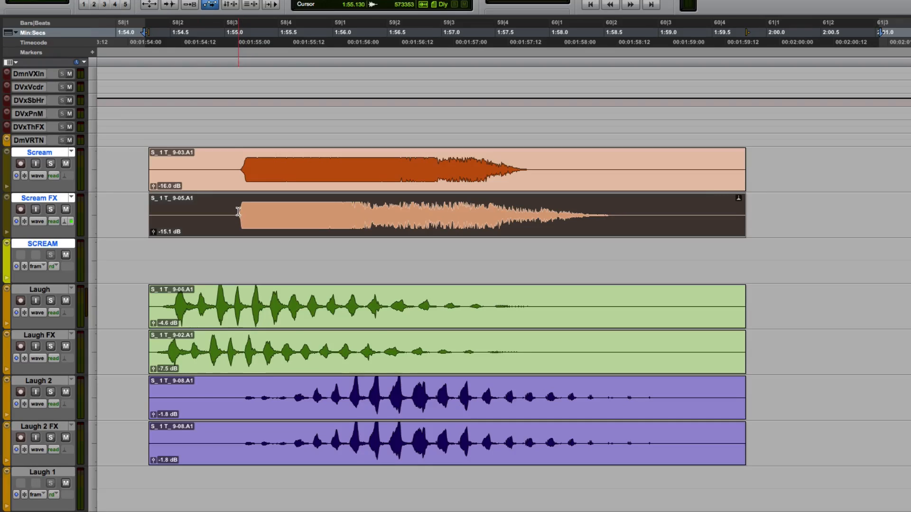
left_click(66, 163)
key("space")
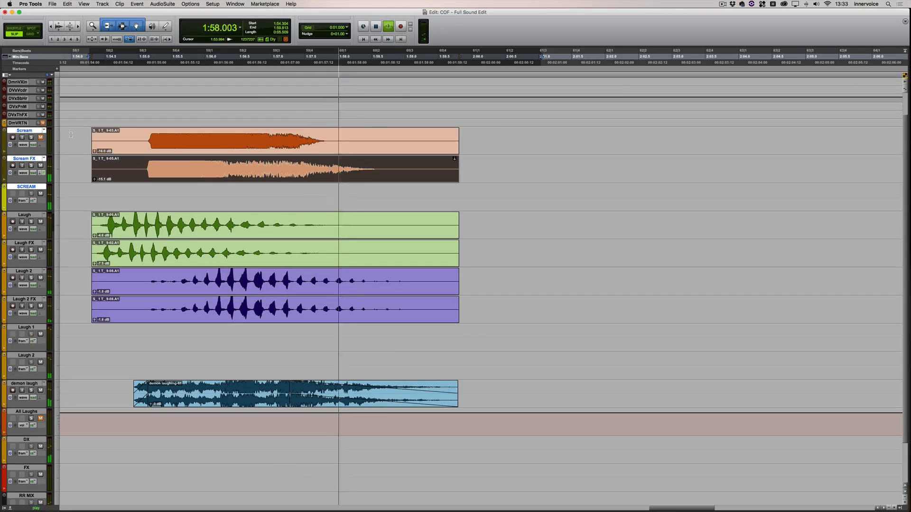
key("space")
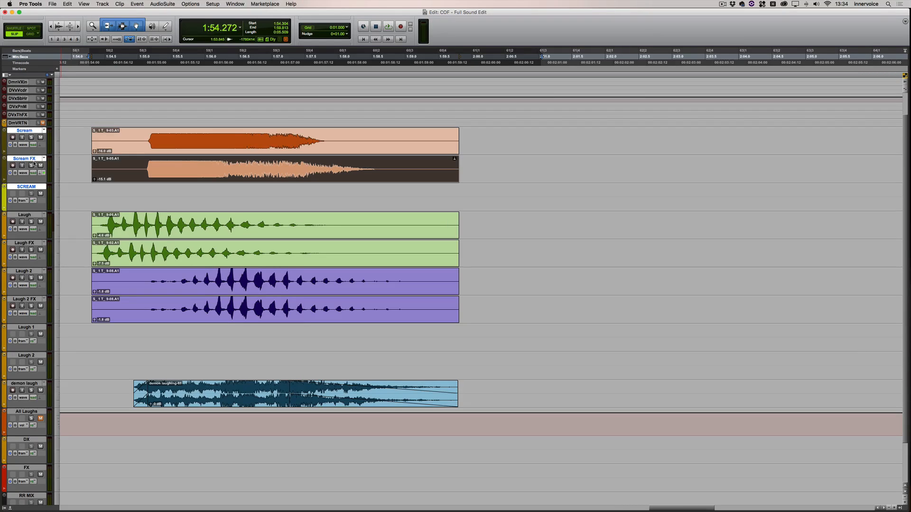
Return to the mixer and select the DX, Laugh, Laugh 2 and Laugh FX tracks in turn to review their routing.
key("super+equal")
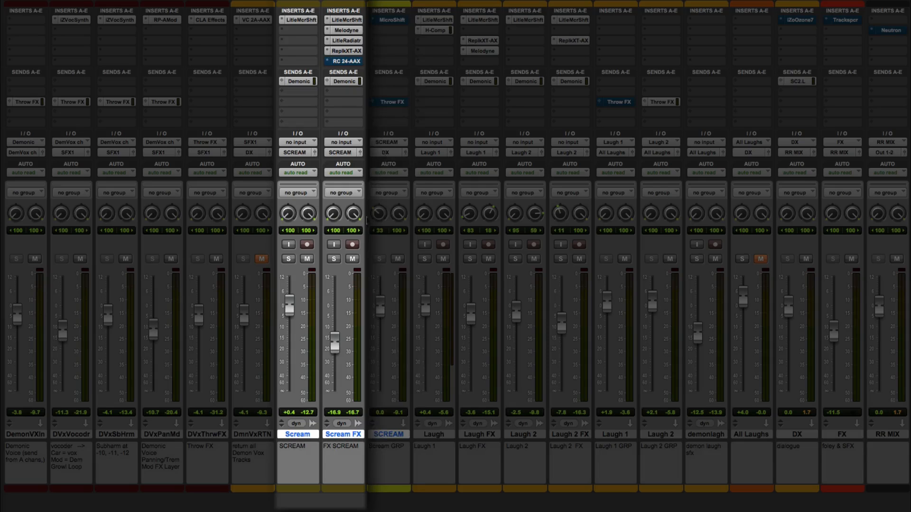
left_click(797, 434)
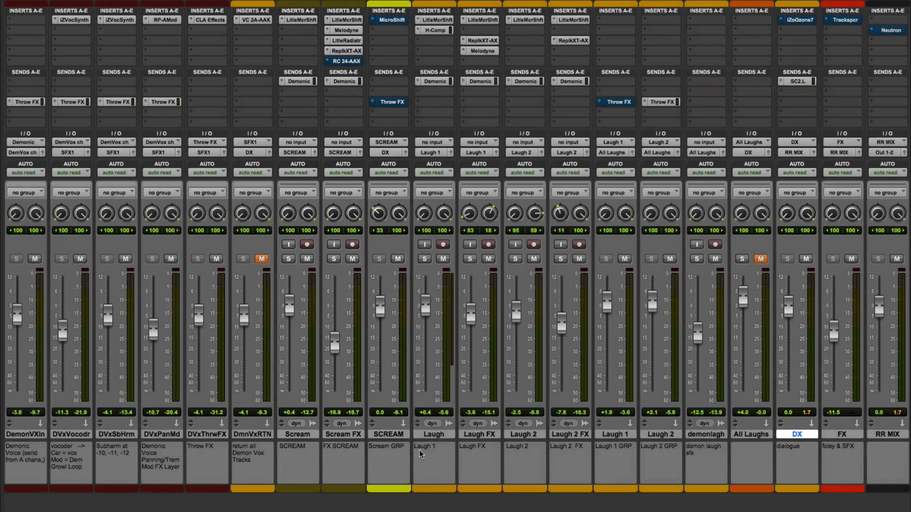
left_click(431, 436)
left_click(528, 435)
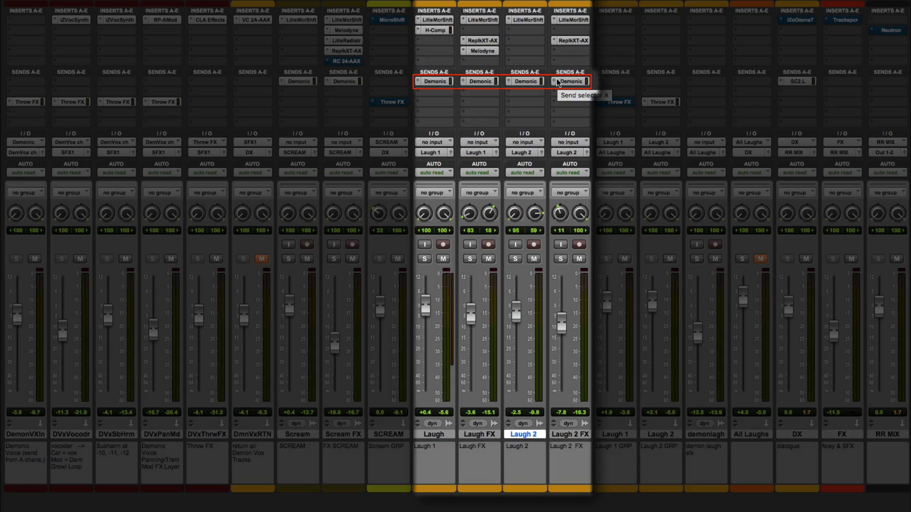
left_click(479, 434)
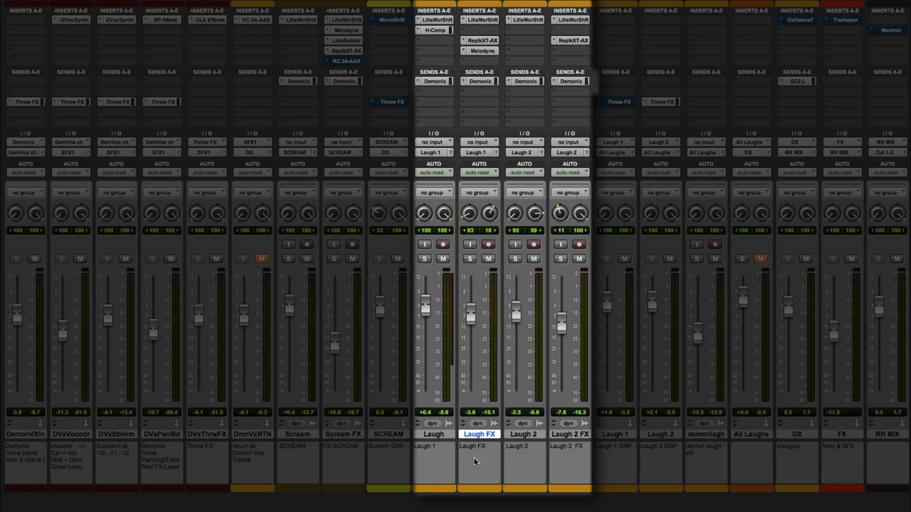
Mute the SCREAM group, unmute All Laughs, play the laughs, and mute the demon laugh track.
left_click(397, 259)
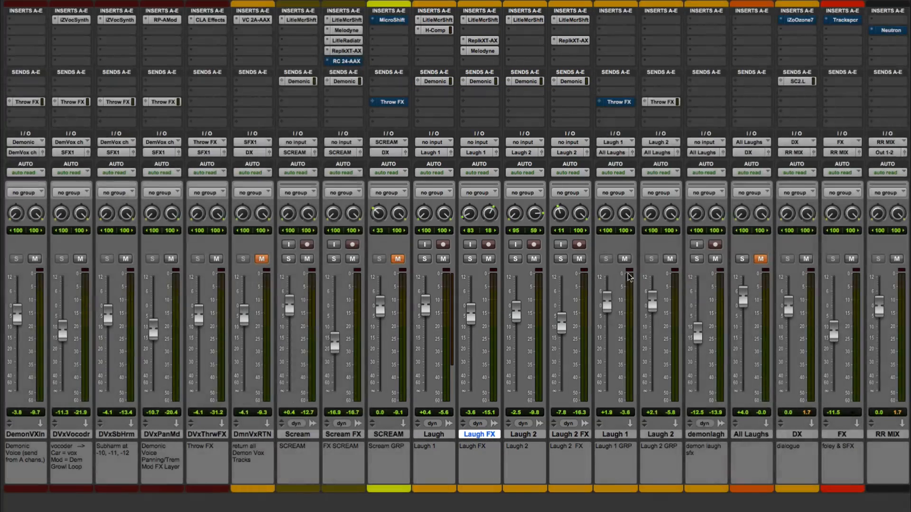
left_click(760, 260)
key("space")
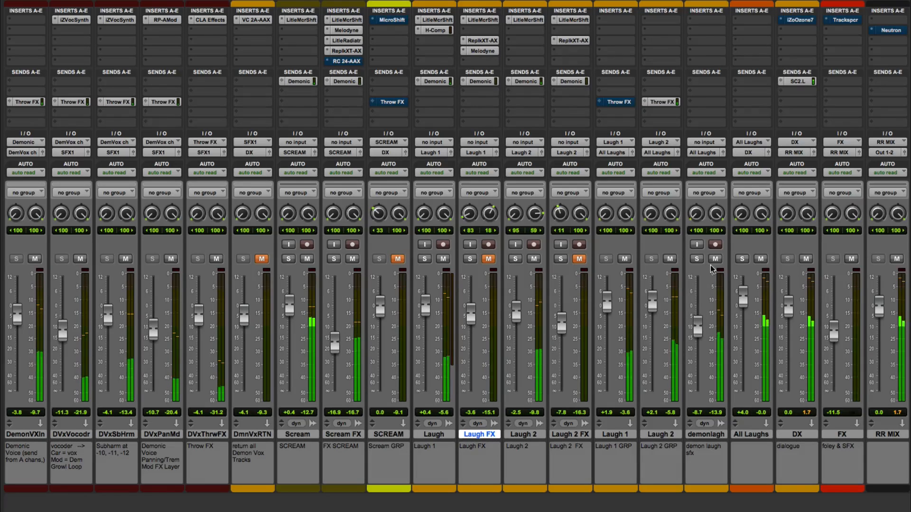
key("space")
left_click(715, 260)
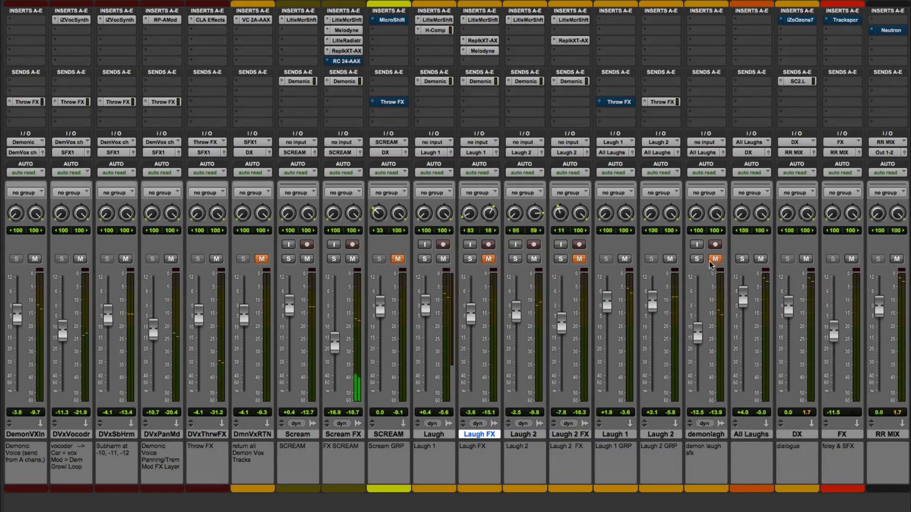
In the Edit window, unmute demon laugh, mute Laugh and Laugh 2, and play the demon laugh from just before the clips.
key("super+=")
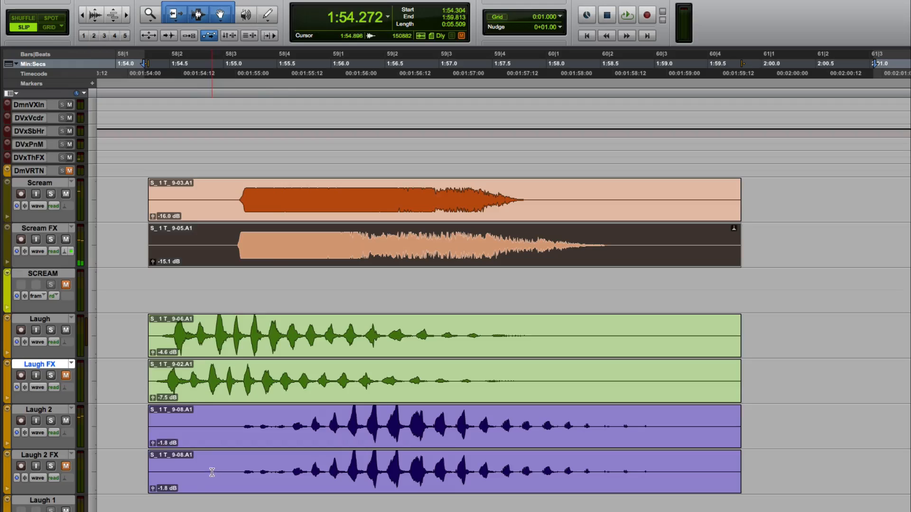
left_click(124, 322)
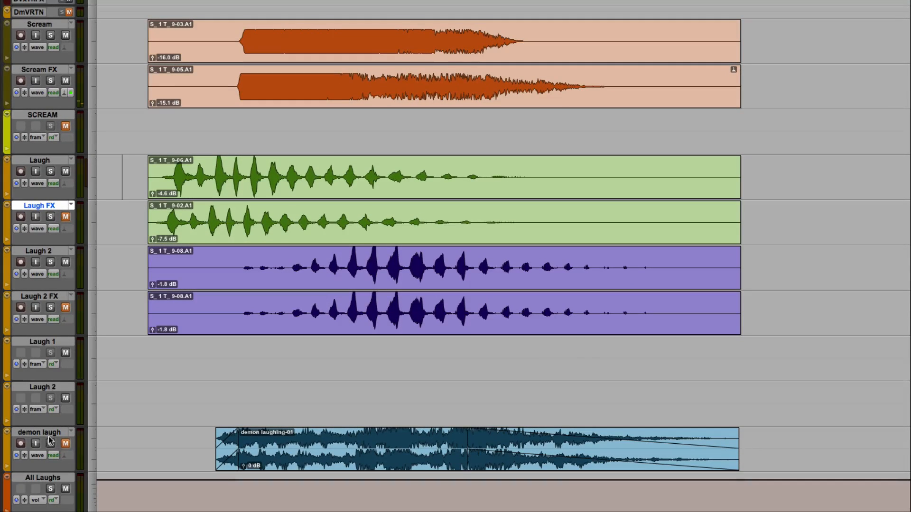
left_click(66, 443)
left_click(66, 171)
left_click(65, 262)
key("space")
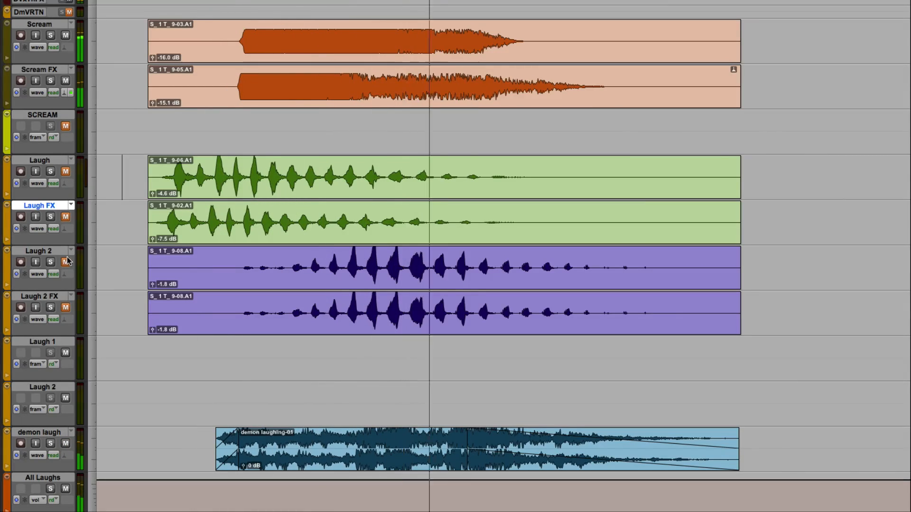
key("space")
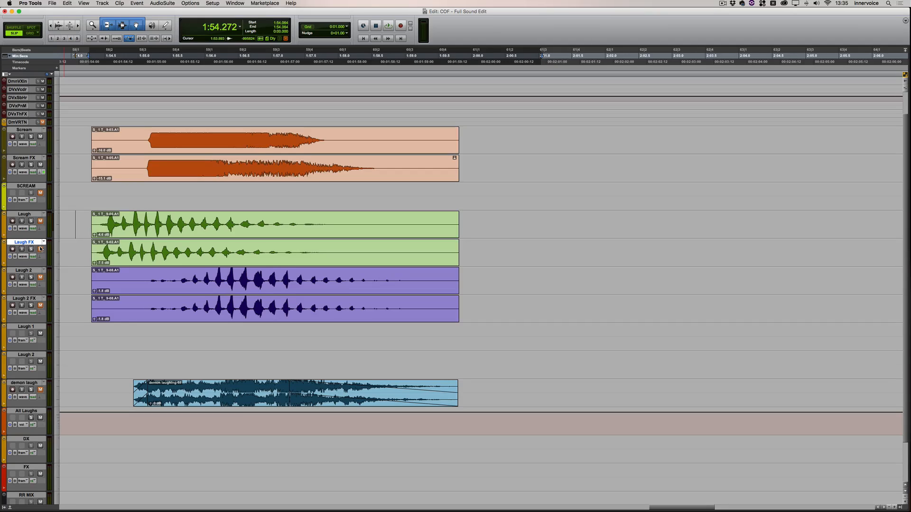
Audition the Laugh FX and Laugh 2 FX layers one at a time and unmute the Laugh 2 track.
key("space")
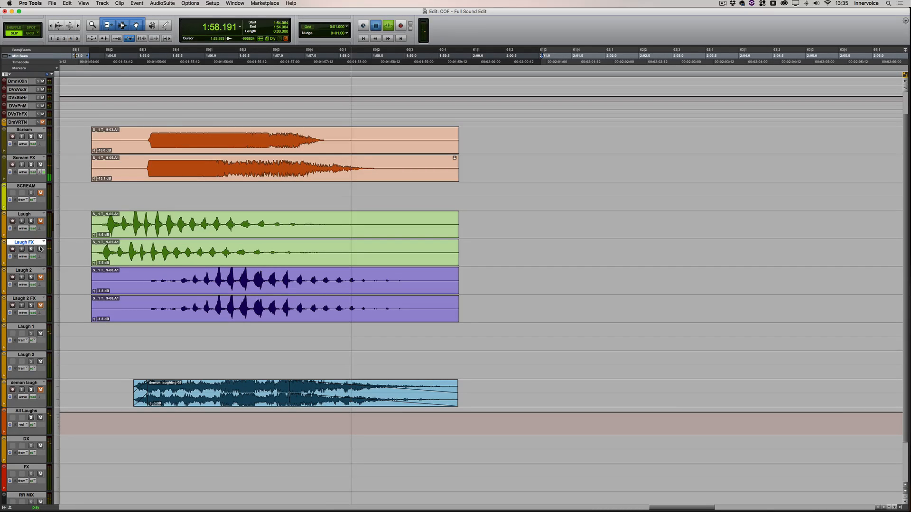
key("space")
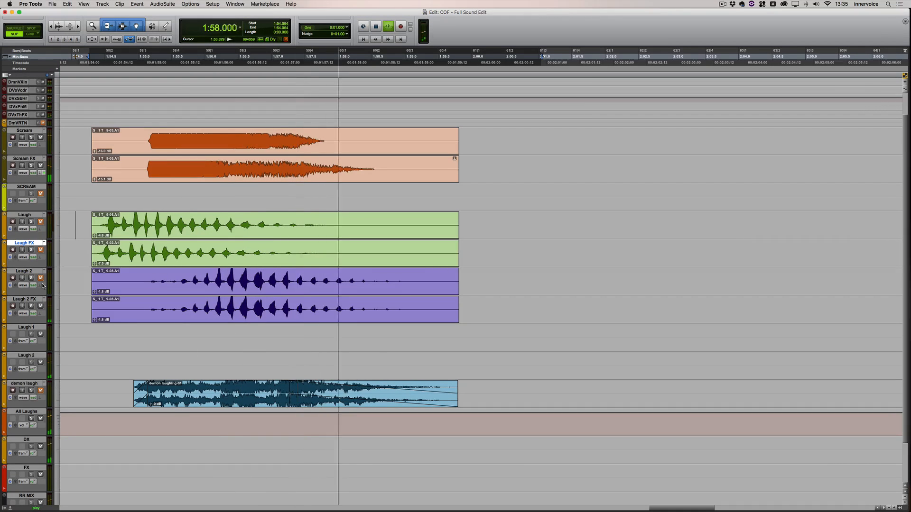
key("space")
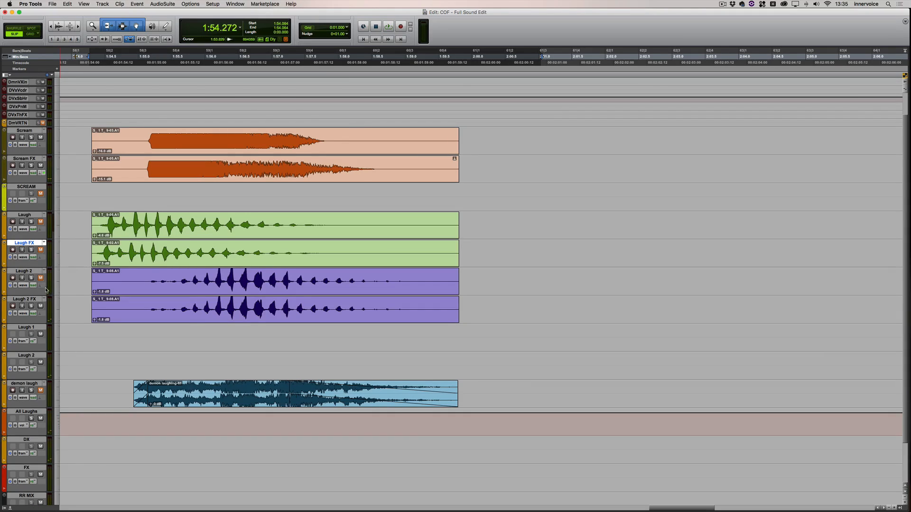
left_click(41, 278)
In the mixer, select Laugh and Laugh FX with their Laugh 1 group, and Laugh 2 and Laugh 2 FX with their Laugh 2 group.
key("super+equal")
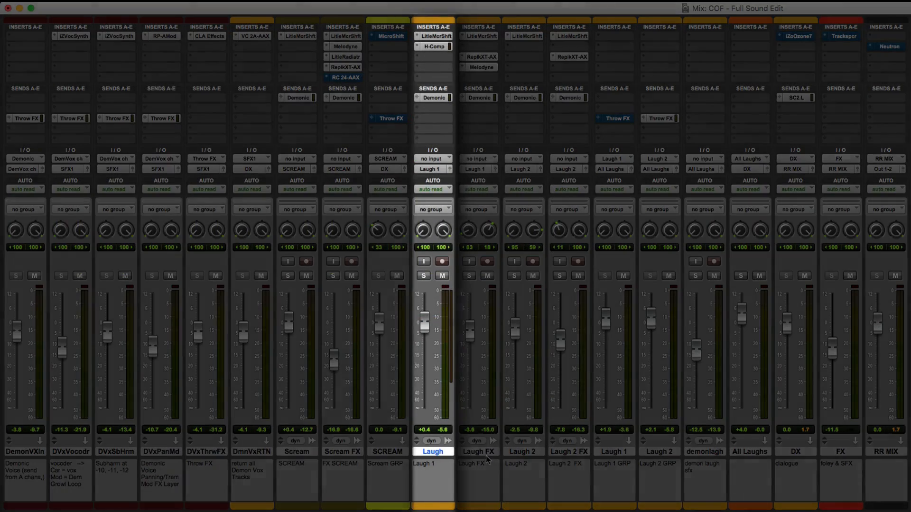
left_click(480, 454, "shift")
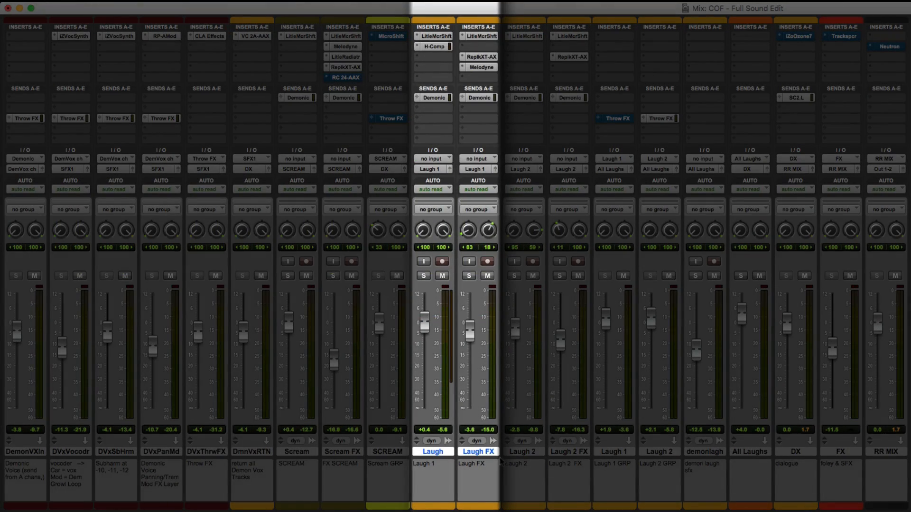
left_click(613, 453, "shift")
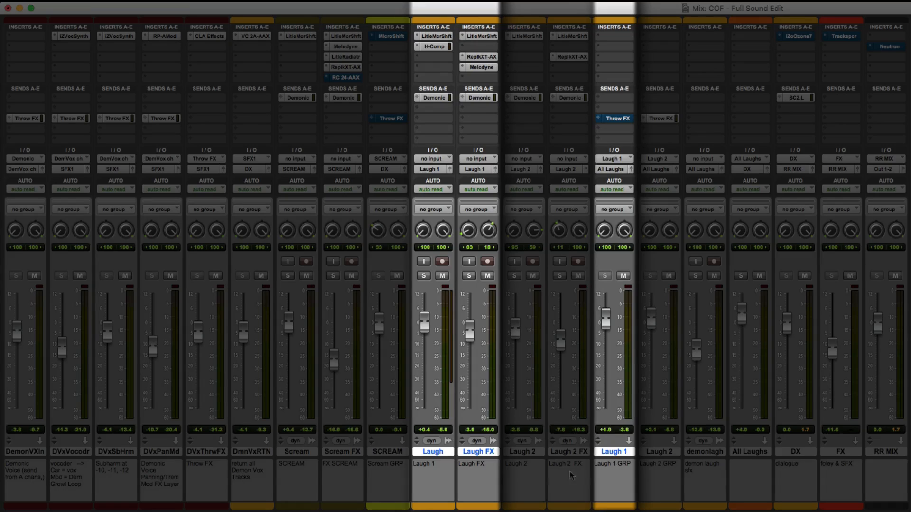
left_click(521, 452)
left_click(578, 451, "shift")
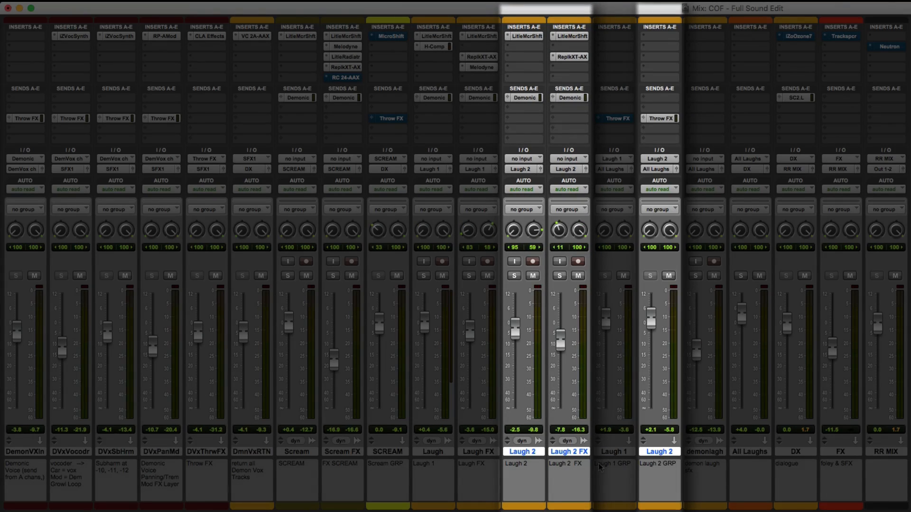
Select the Laugh 1 and Laugh 2 group tracks and add demonlagh, All Laughs and DX to the selection.
left_click(651, 452)
left_click(619, 452, "super")
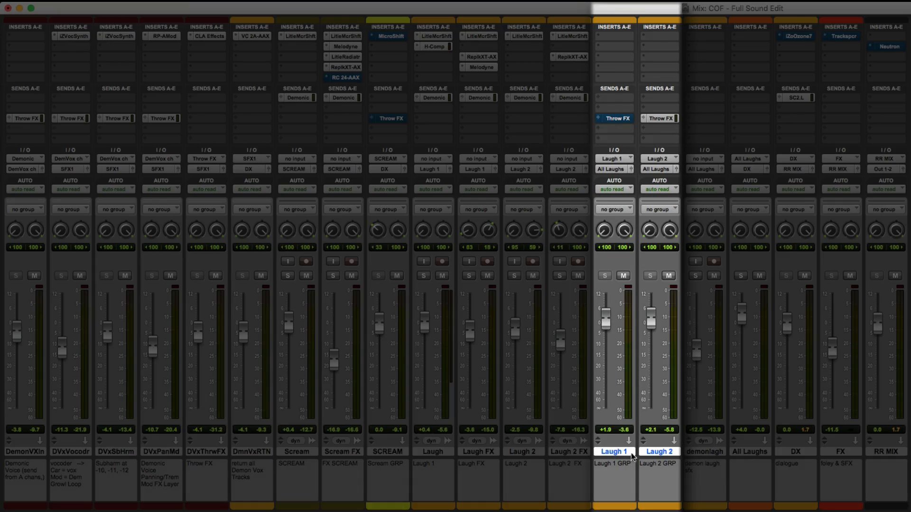
left_click(707, 453, "super")
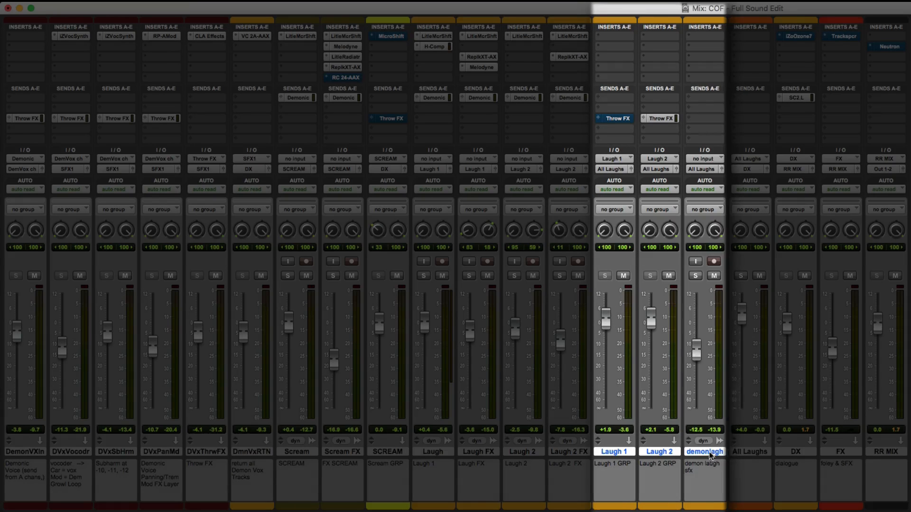
left_click(748, 452, "super")
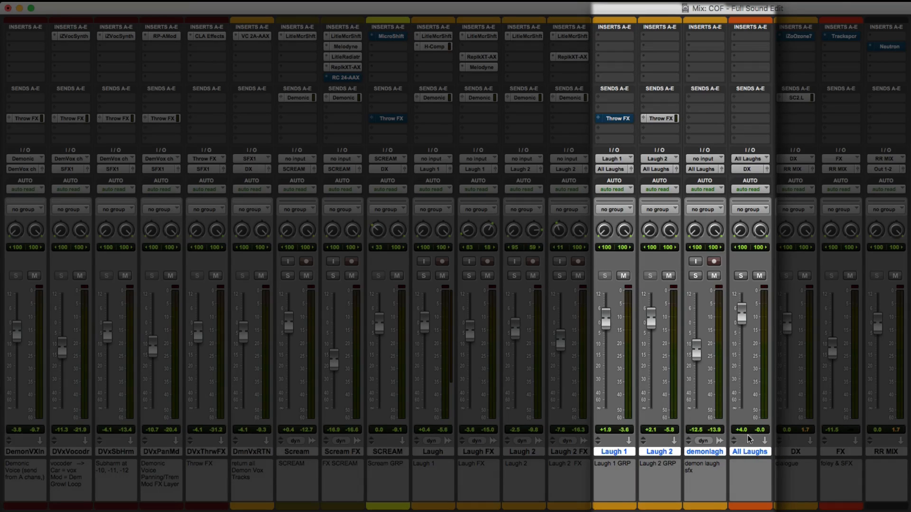
left_click(805, 454, "super")
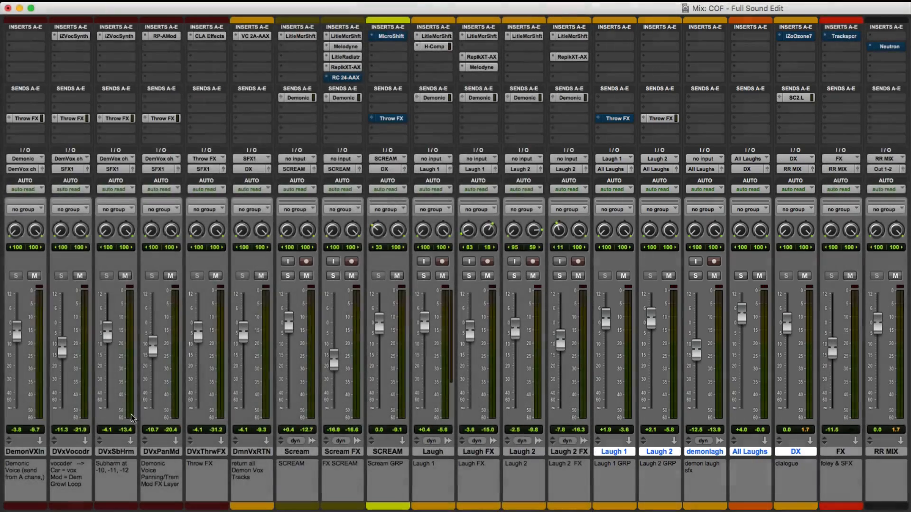
Trace the final routing by selecting the demon voice return, the DX dialogue track and the RR MIX track in turn.
left_click(251, 453, "super")
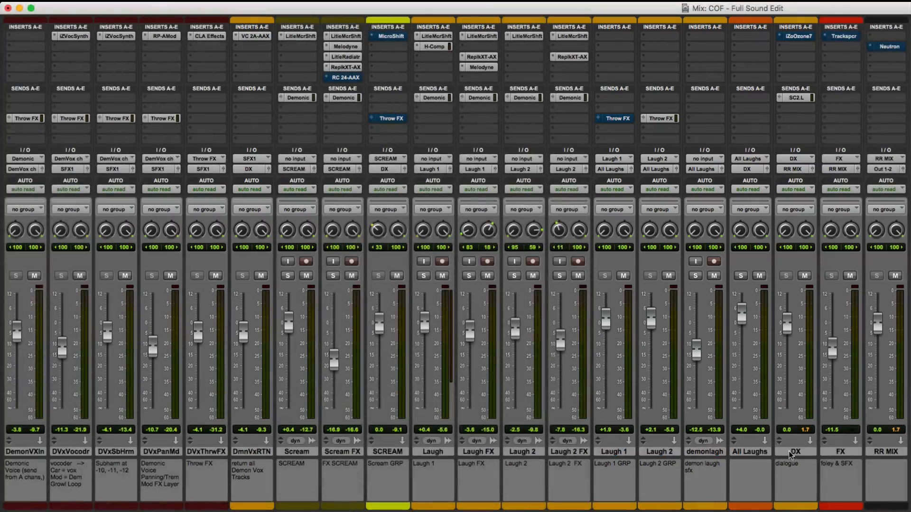
left_click(802, 452)
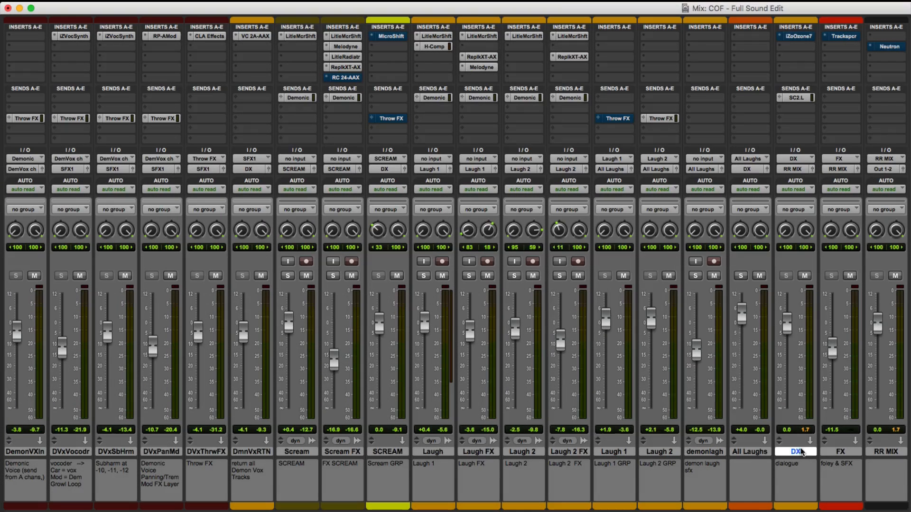
left_click(894, 453)
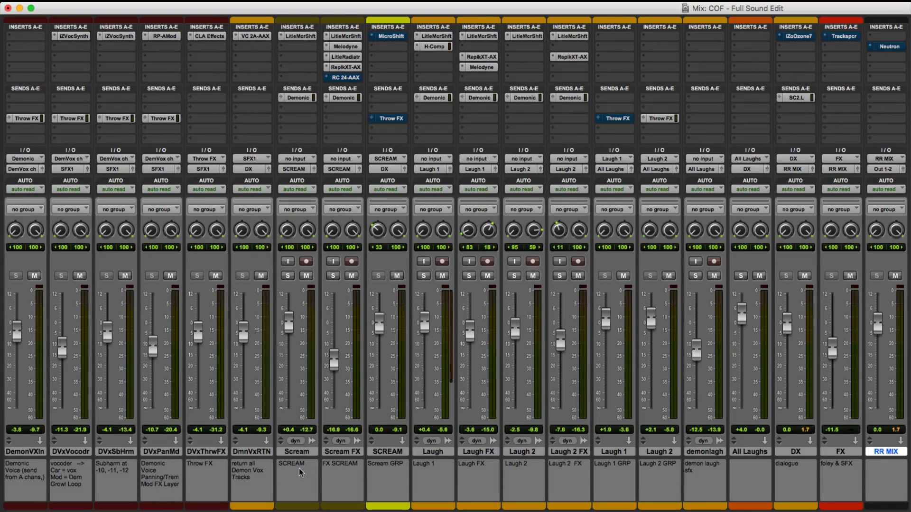
Select the Scream track and open its Little MicroShift insert and its Demonic send.
left_click(298, 454)
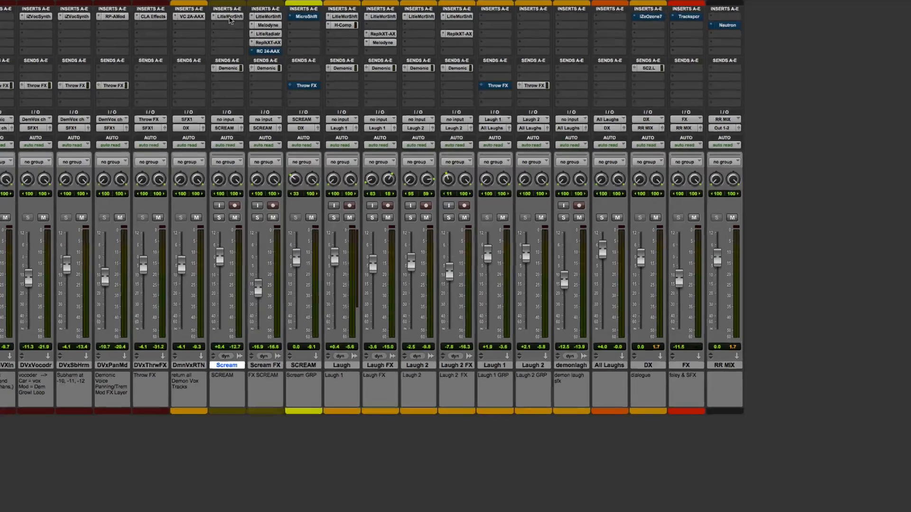
left_click(299, 37)
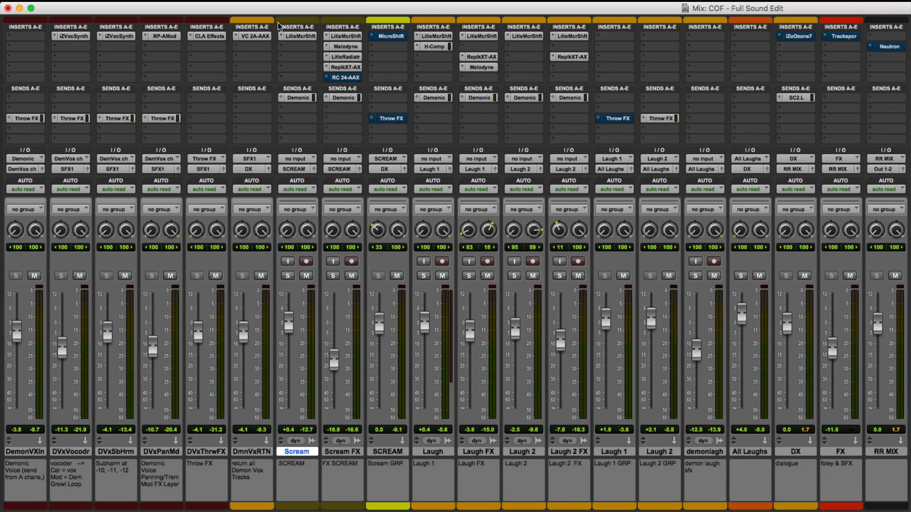
left_click(292, 98)
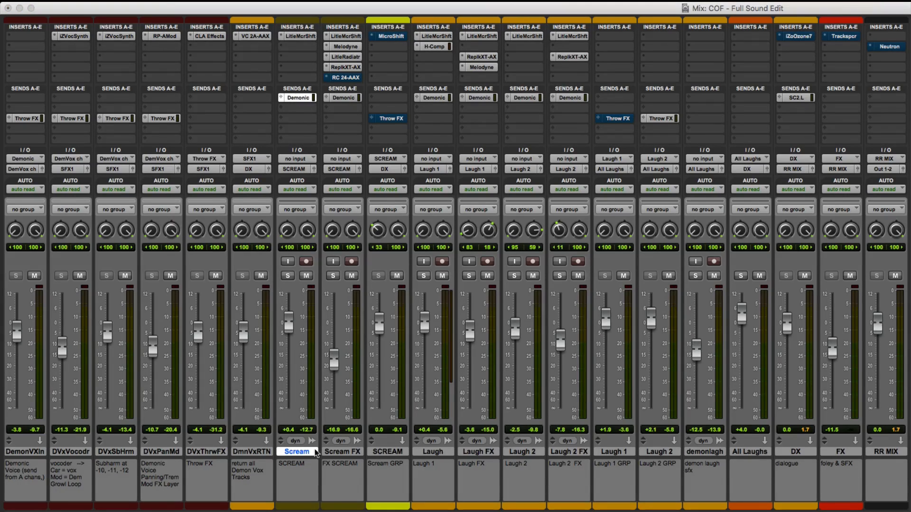
Select the Scream FX track and open its Little MicroShift insert.
left_click(338, 452)
left_click(346, 36)
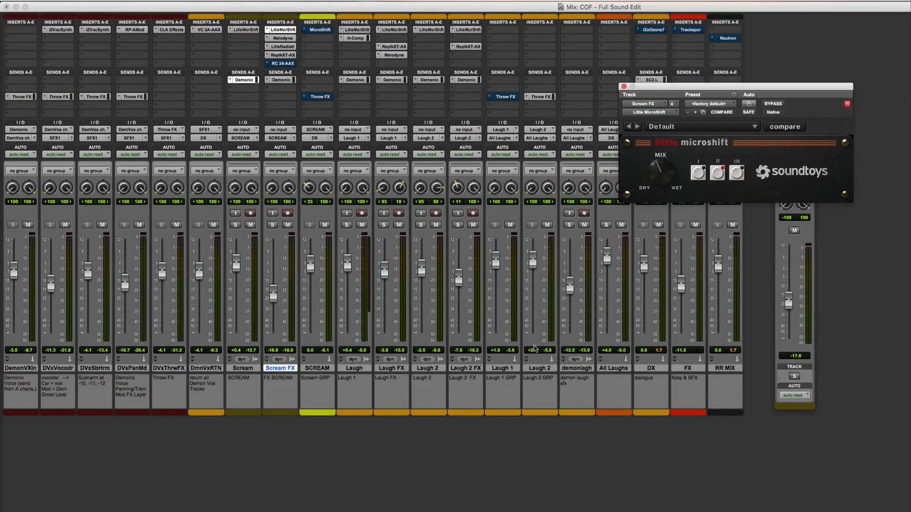
Play the scream with the DmnVxRTN, All Laughs and Scream tracks muted, and raise the Scream FX fader to about +3.1 dB.
left_click(613, 368)
key("space")
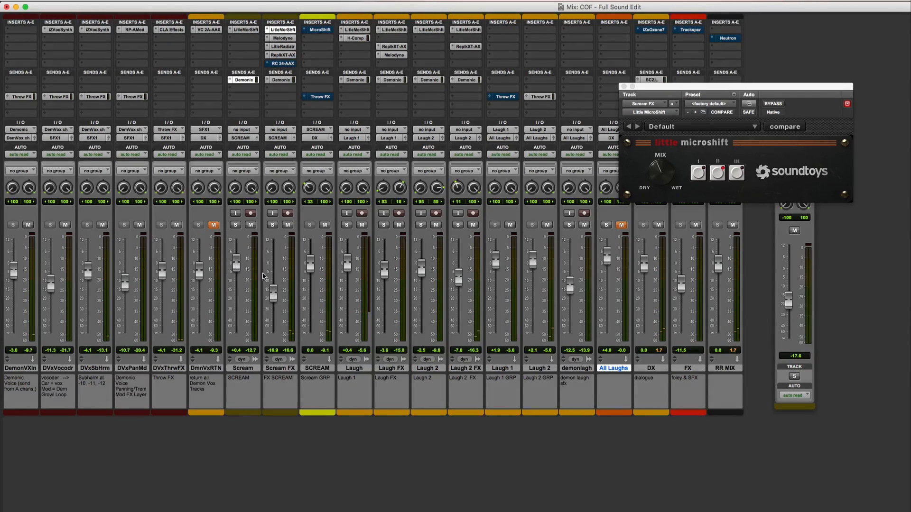
left_click(250, 225)
left_click_drag(273, 295, 273, 260)
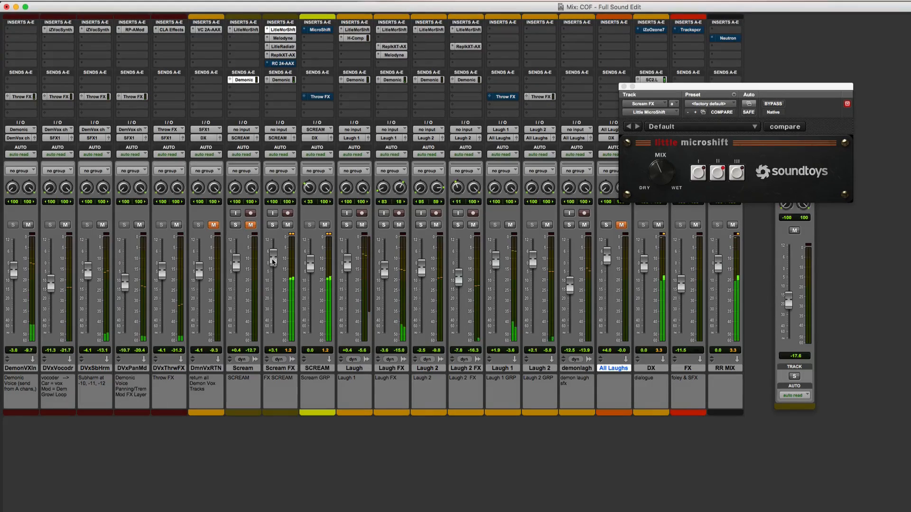
Open the Melodyne insert on Scream FX, show its notes around bars 58 to 60, and slightly lower the first EQ macro control.
left_click(284, 38)
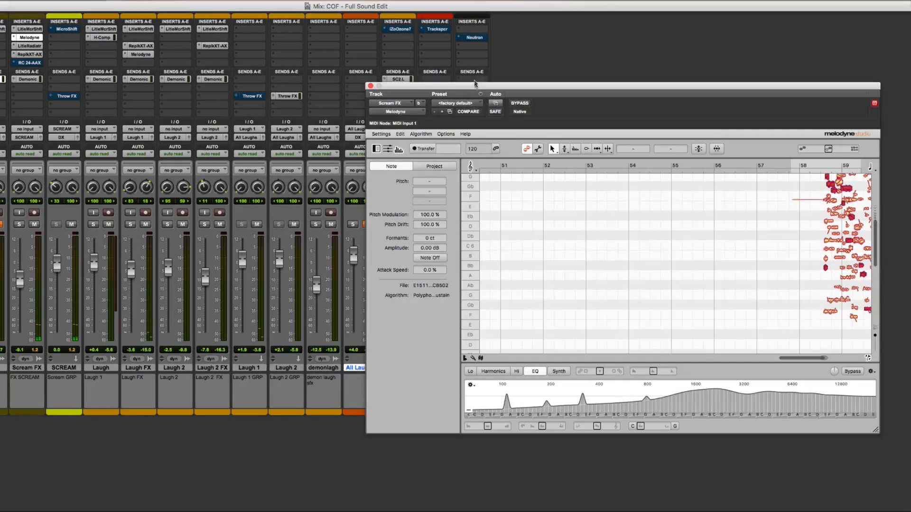
left_click_drag(476, 87, 323, 97)
scroll(612, 254, "right", 5)
scroll(607, 250, "left", 1)
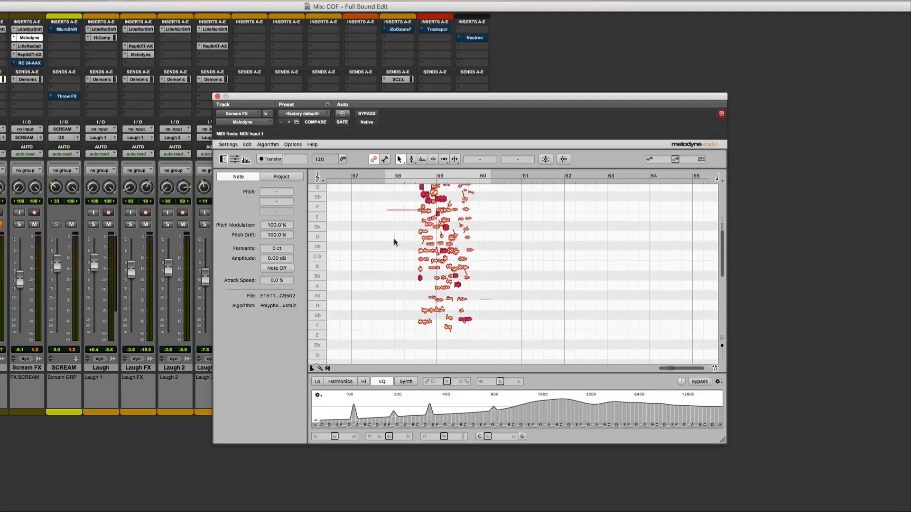
left_click_drag(335, 437, 331, 436)
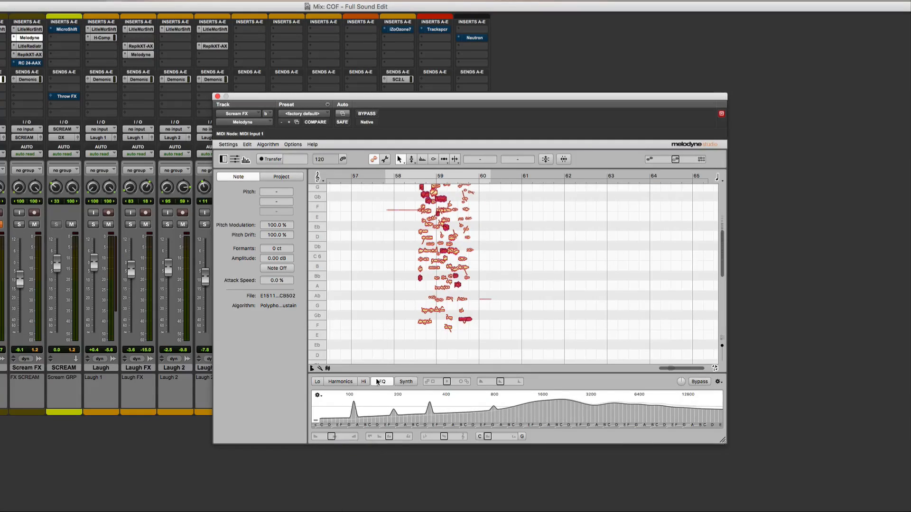
Lower the second and third macro controls of the Scream FX harmonics in Melodyne and play the scream.
left_click(345, 382)
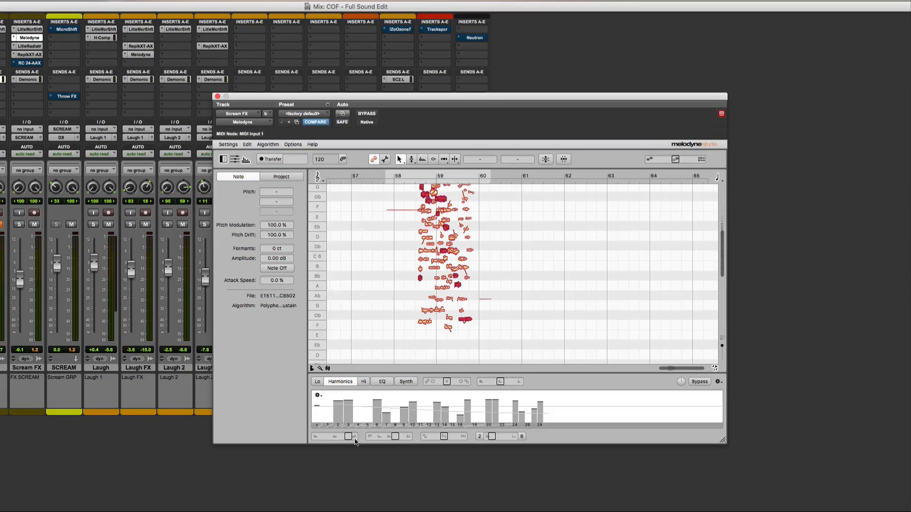
left_click_drag(390, 440, 384, 439)
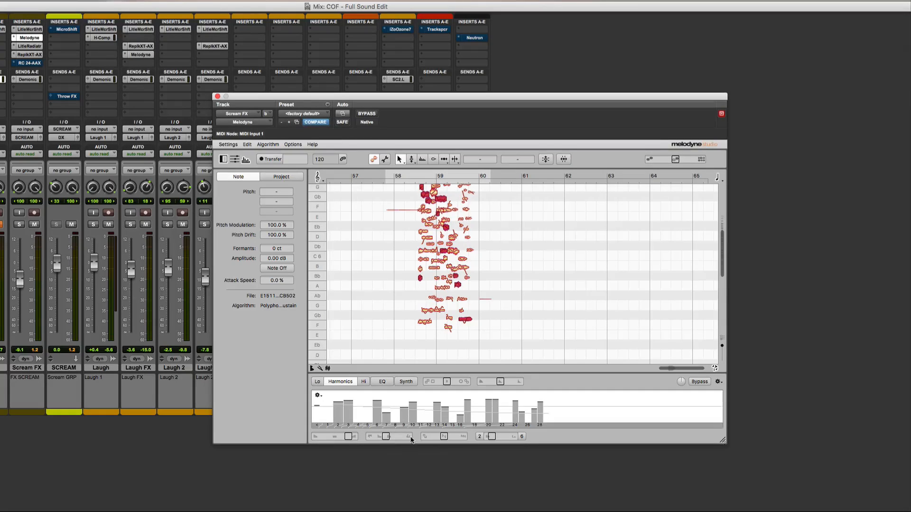
left_click_drag(445, 438, 432, 438)
key("space")
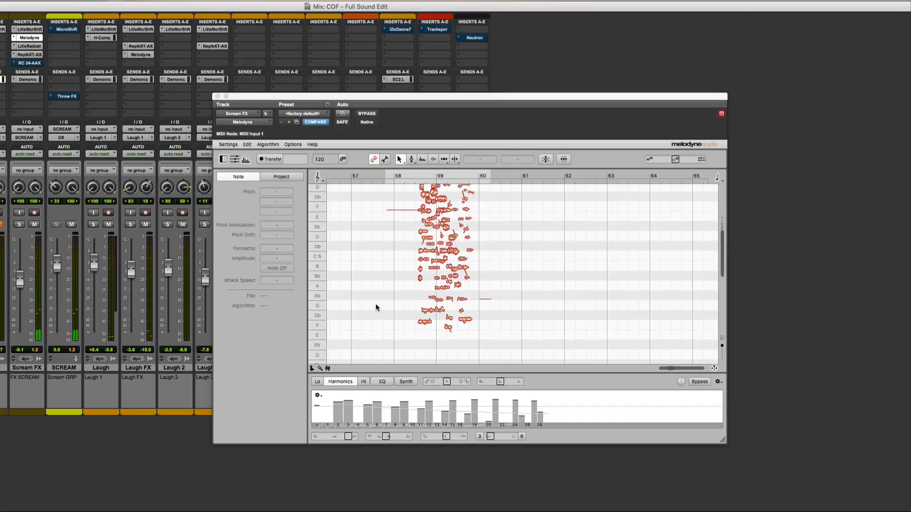
Review the Synth, EQ, Harmonics and Hi views of Melodyne's sound editor for Scream FX and close the plug-in.
left_click(403, 382)
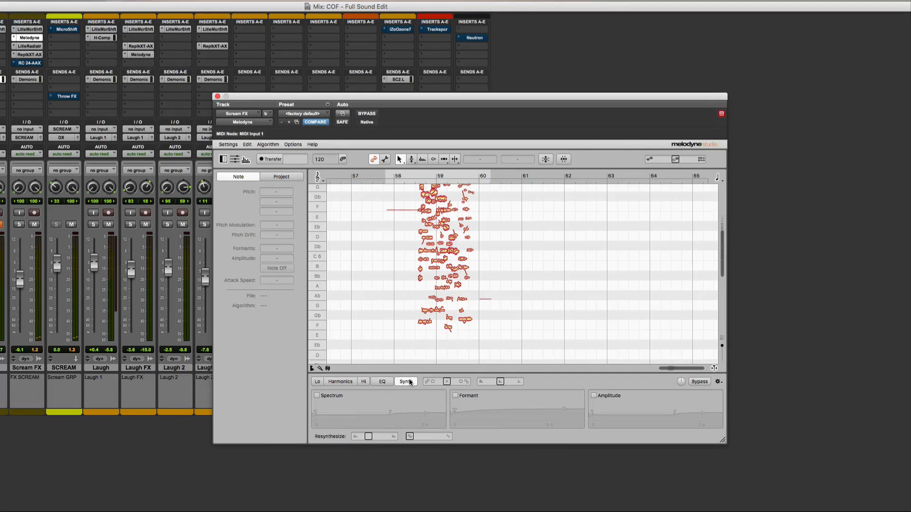
left_click(384, 382)
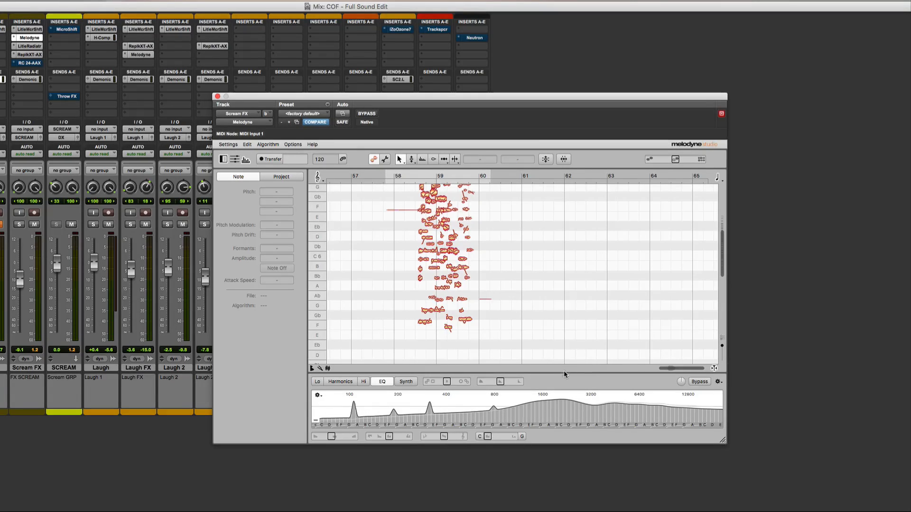
left_click(346, 383)
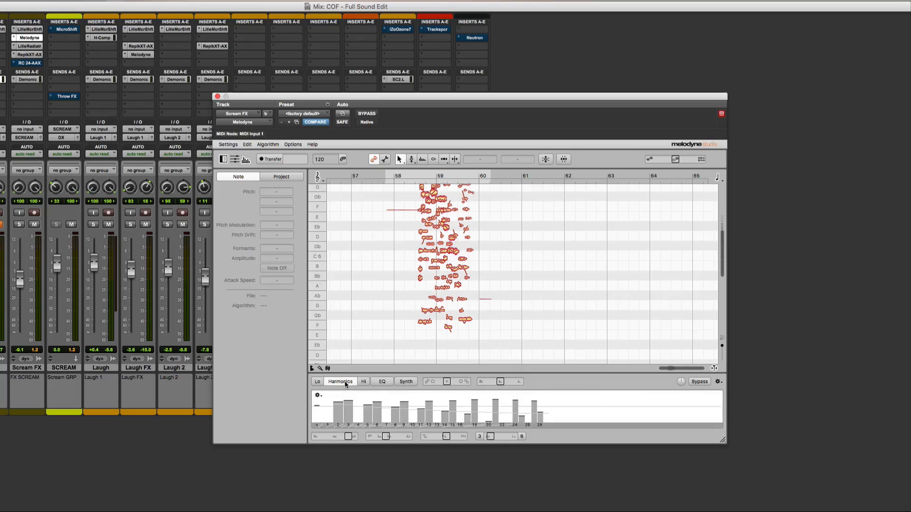
left_click(364, 381)
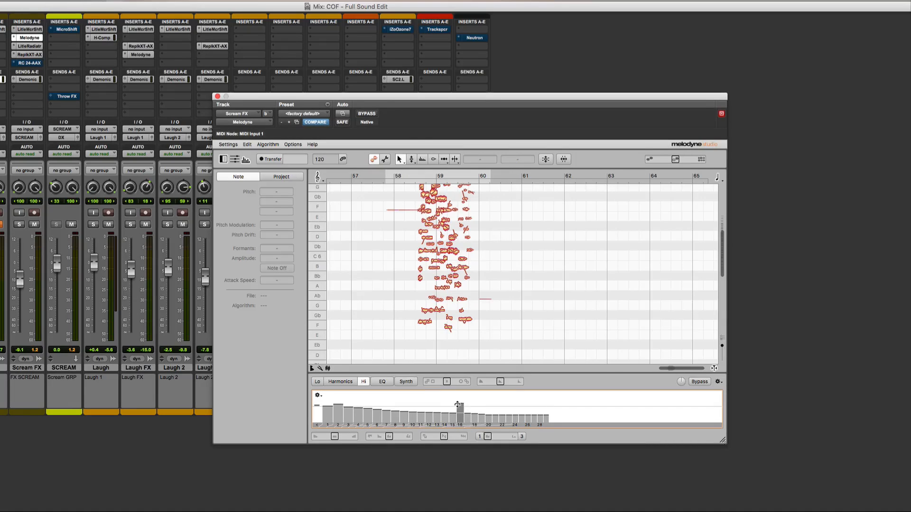
left_click_drag(488, 437, 488, 436)
left_click(218, 97)
Compare the Scream FX sound with Little Radiator bypassed and active, keeping Replika XT bypassed.
left_click(26, 46)
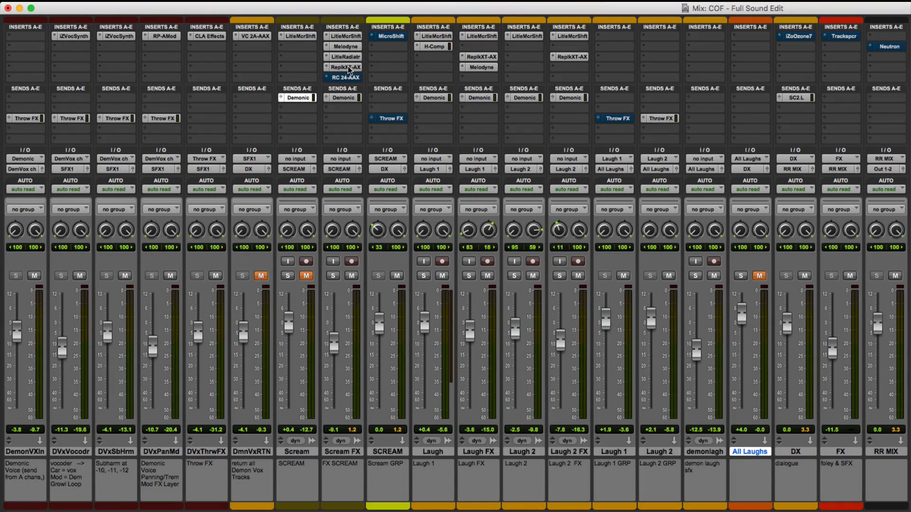
left_click(347, 67, "super")
left_click(345, 57, "super")
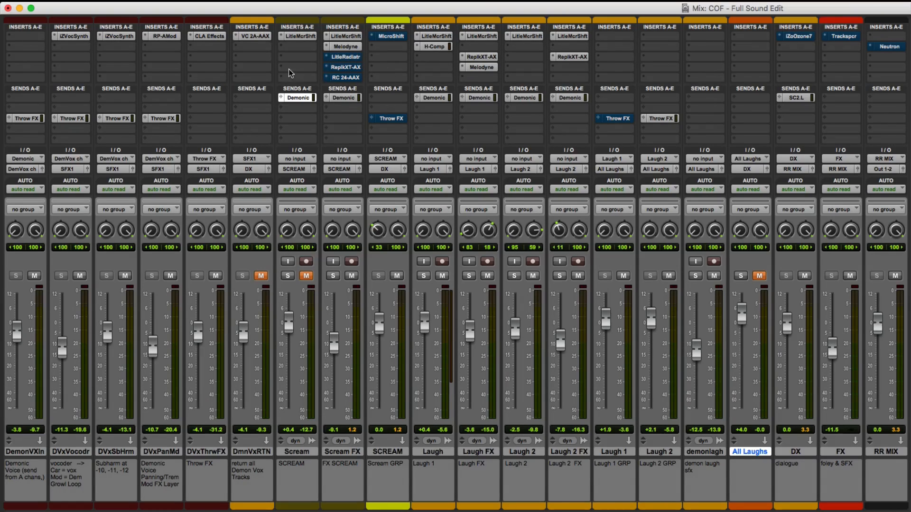
key("space")
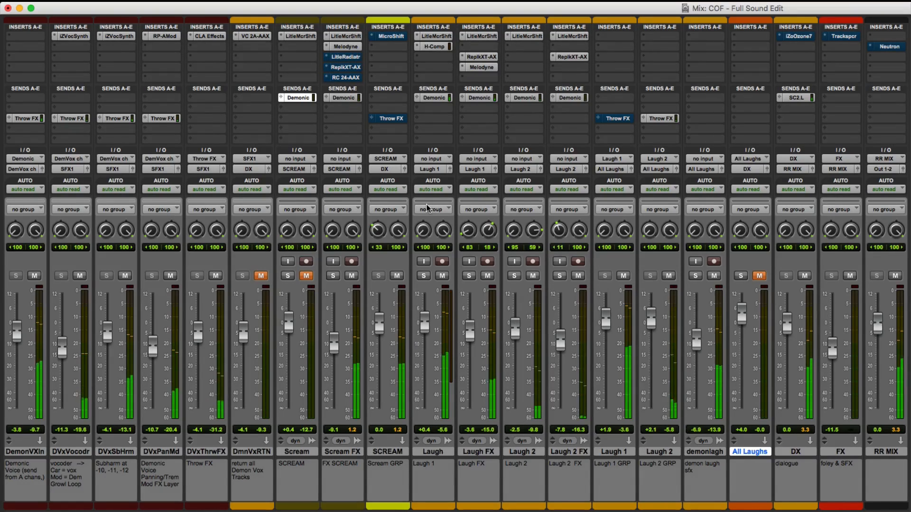
left_click(345, 57, "super")
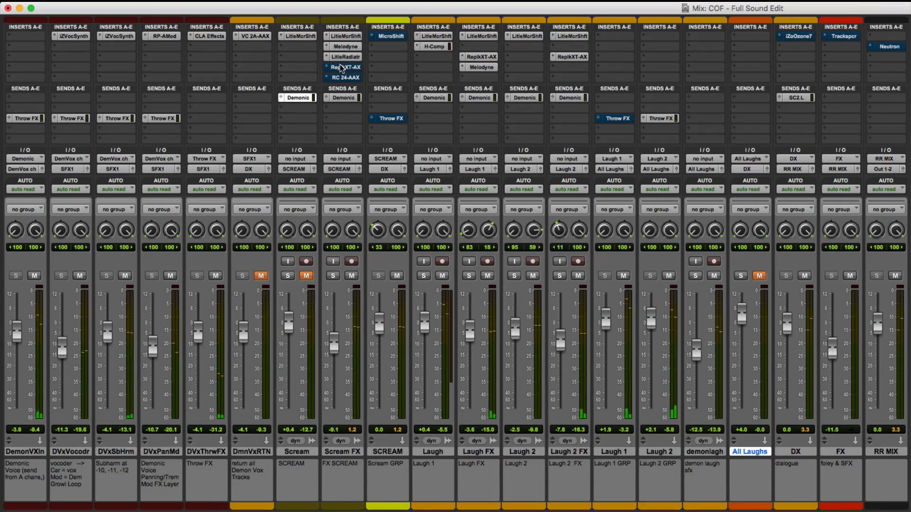
Inspect the Replika XT and RC 24 inserts on Scream FX, close the plug-in, and nudge the SCREAM group fader.
left_click(341, 67)
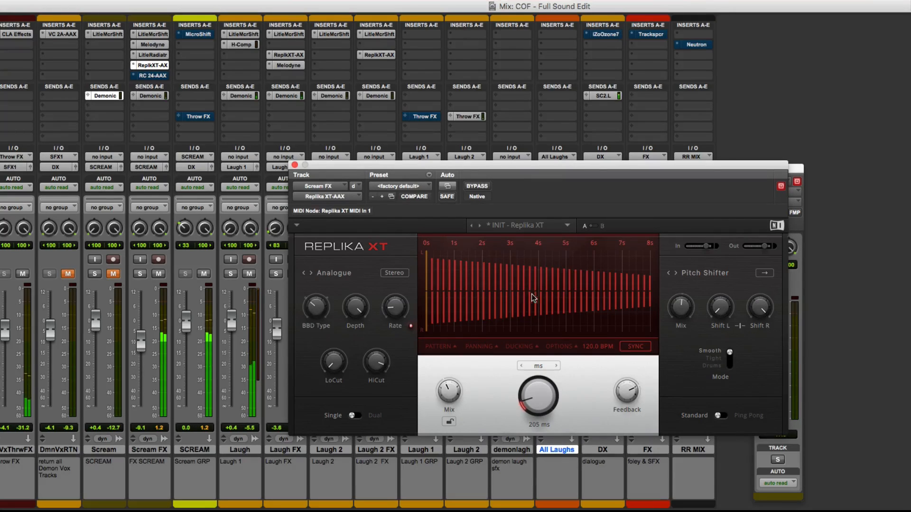
mouse_move(683, 308)
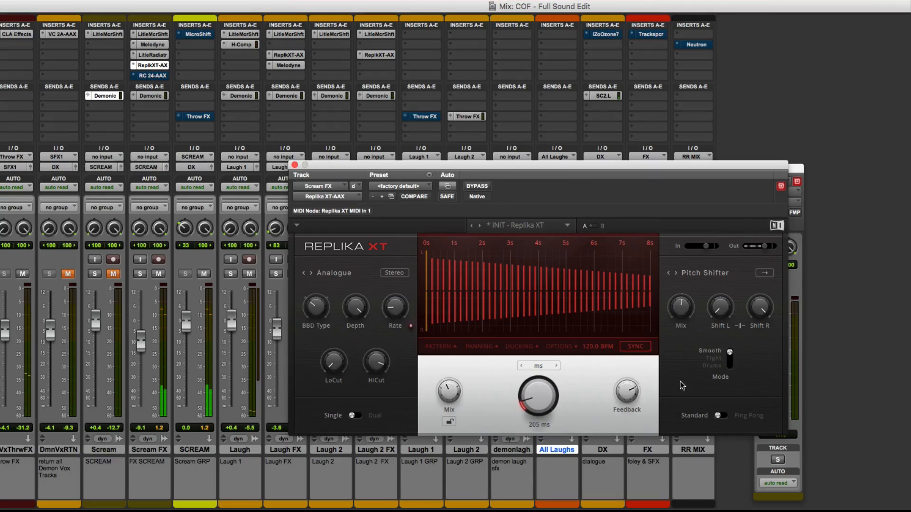
left_click(153, 76)
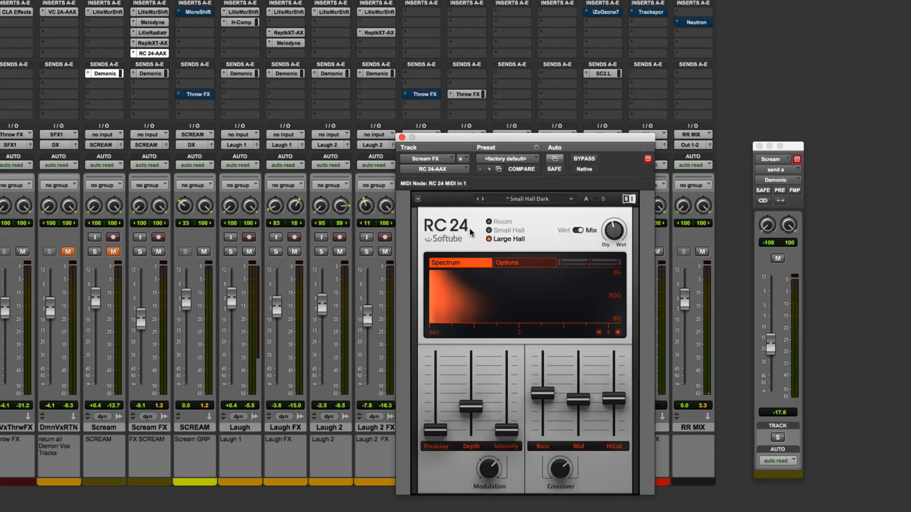
left_click(401, 137)
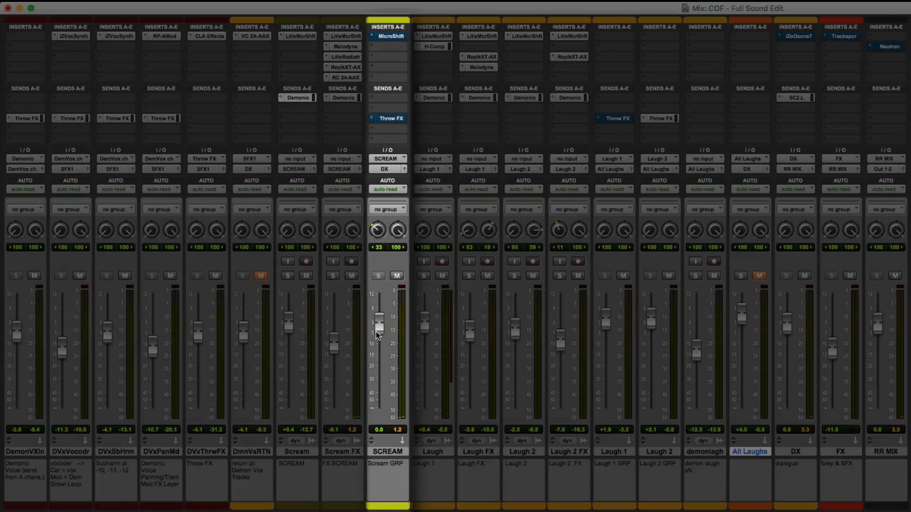
mouse_move(378, 326)
left_mouse_down()
mouse_move(378, 335)
mouse_move(380, 318)
mouse_move(379, 327)
left_mouse_up()
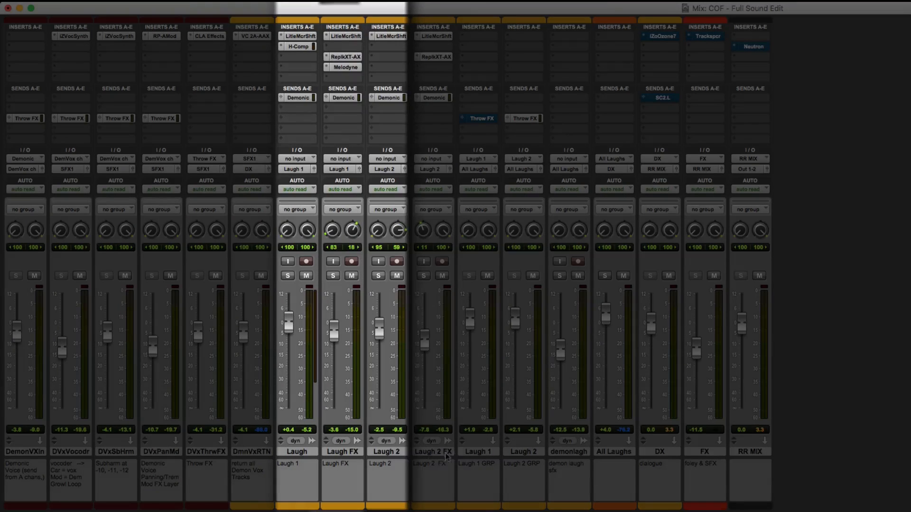
Trace the laugh routing by selecting the Laugh 2 and Laugh 1 group tracks, demonlagh and All Laughs in turn.
left_click(529, 452)
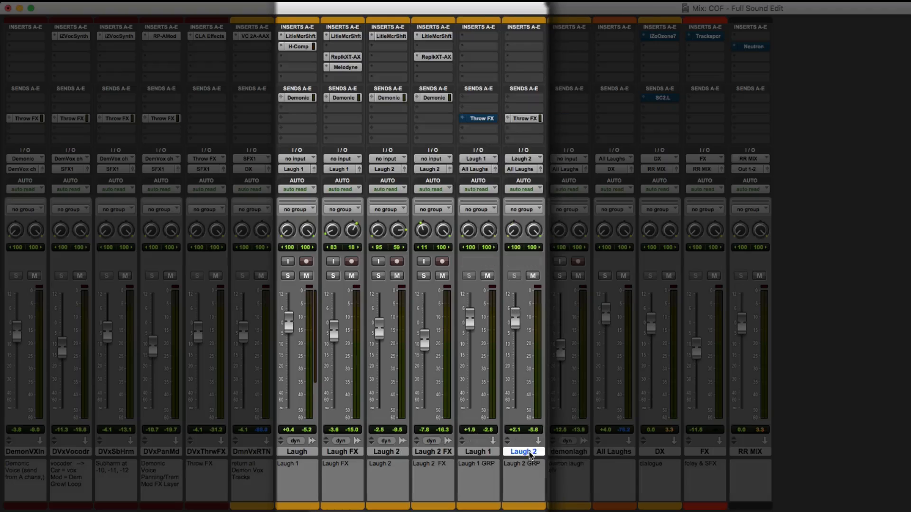
left_click(467, 452)
left_click(568, 451)
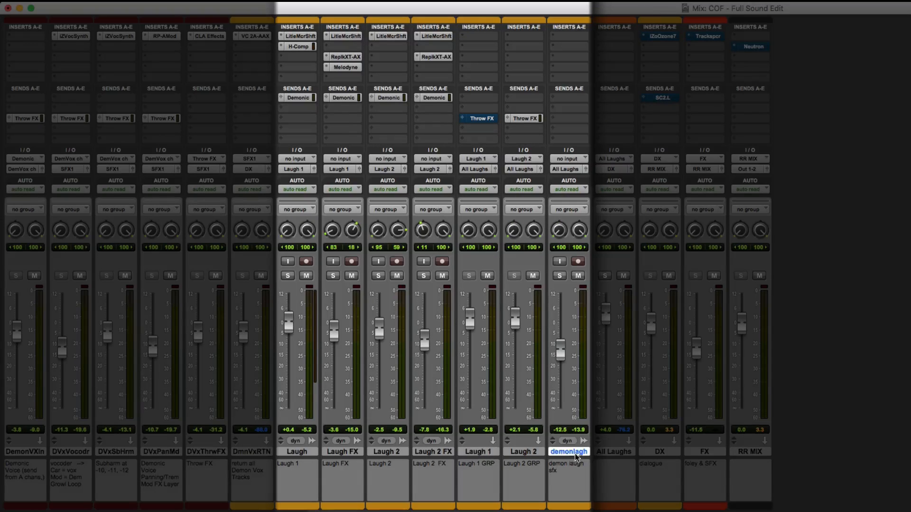
left_click(622, 454)
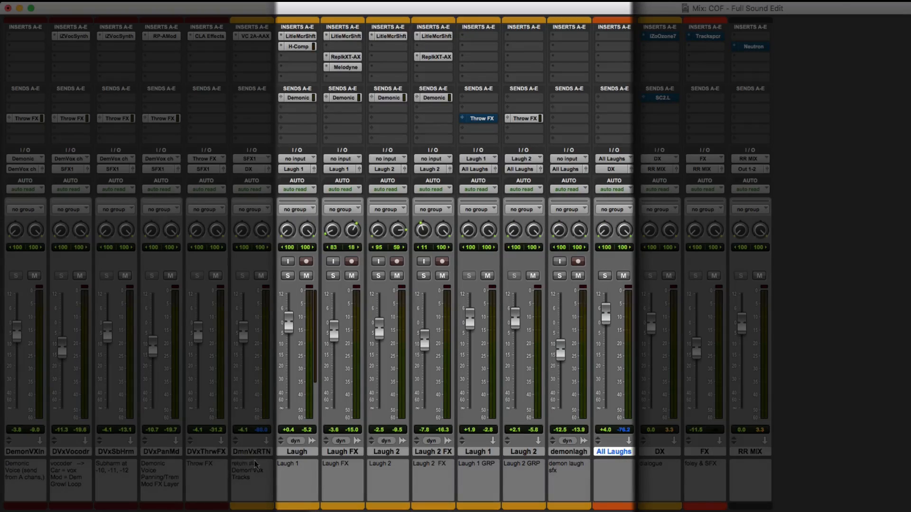
Select Laugh FX and play it with the Laugh track, the Laugh 2 group and demonlagh muted.
left_click(342, 453)
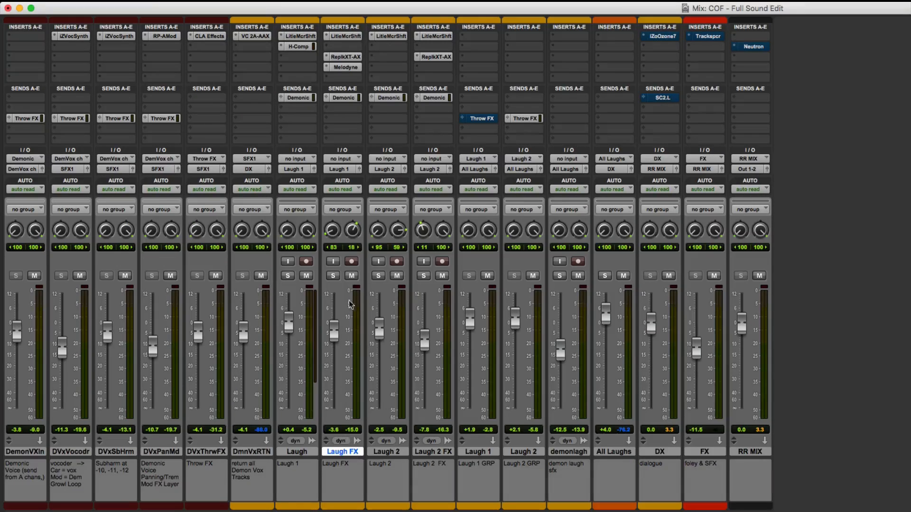
key("space")
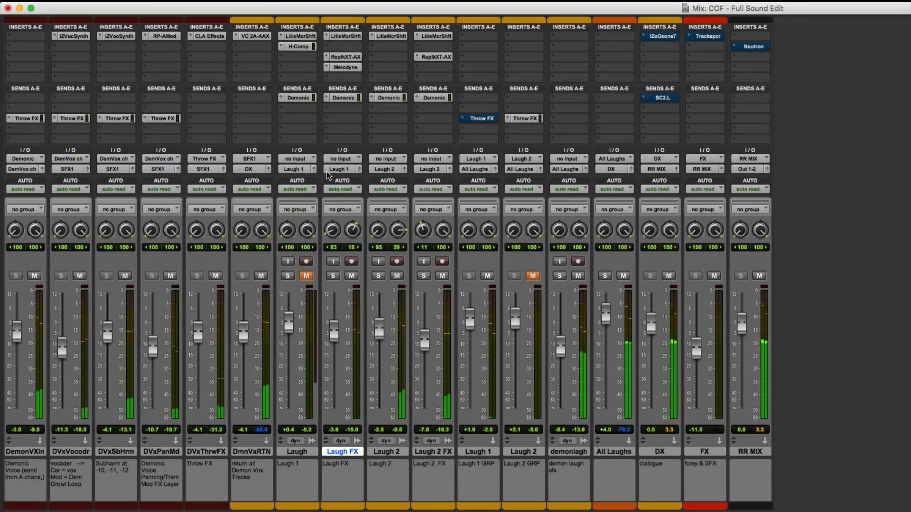
left_click(579, 276)
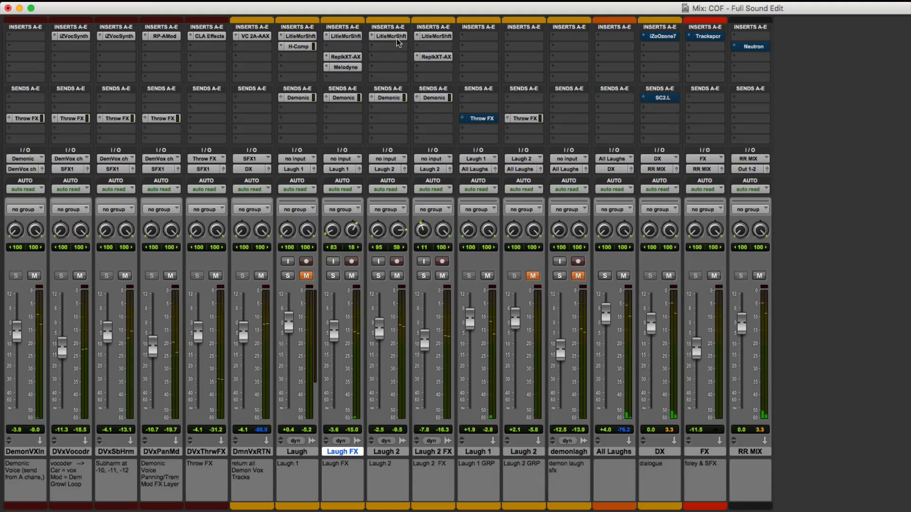
Inspect the Little MicroShift, Replika XT and Melodyne inserts on Laugh FX during playback, and stop playback.
left_click(347, 36)
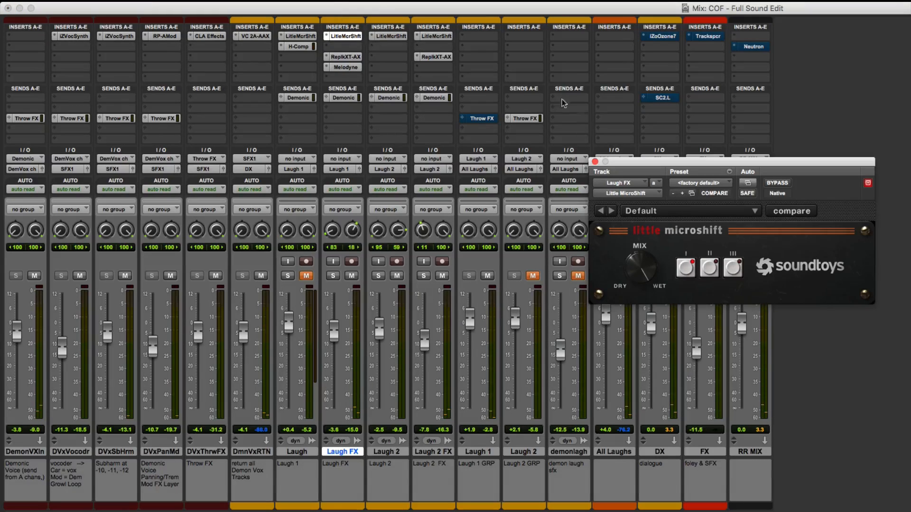
left_click(341, 59)
left_click(341, 59)
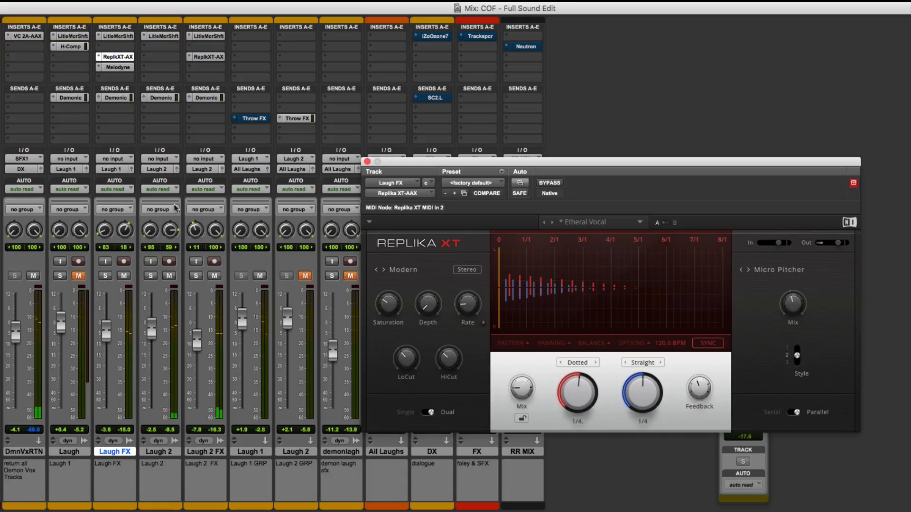
left_click(112, 67)
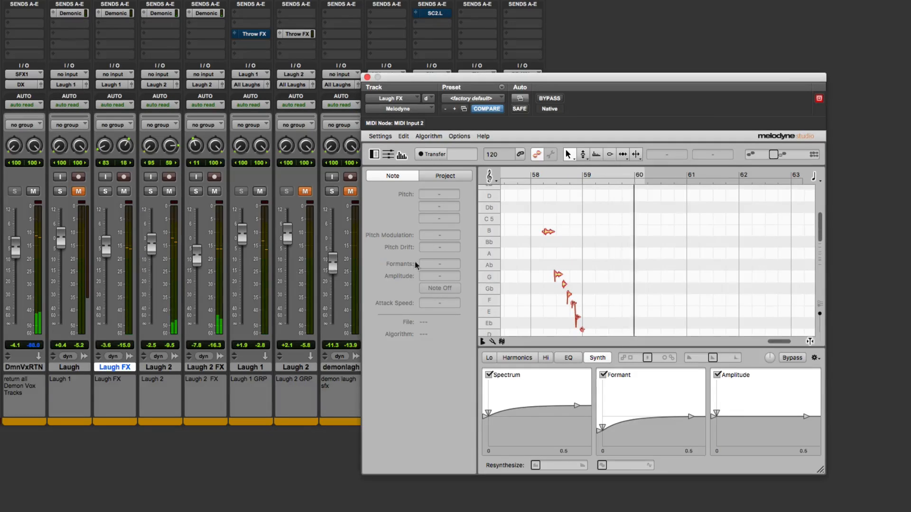
key("space")
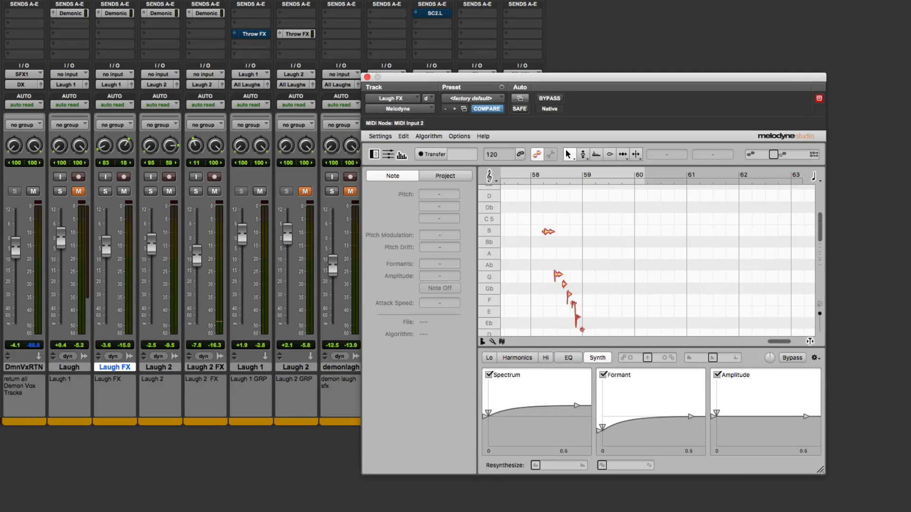
Play the laugh with the Laugh track unmuted alongside Laugh FX, and switch to the Edit window and back.
key("space")
left_click(79, 191)
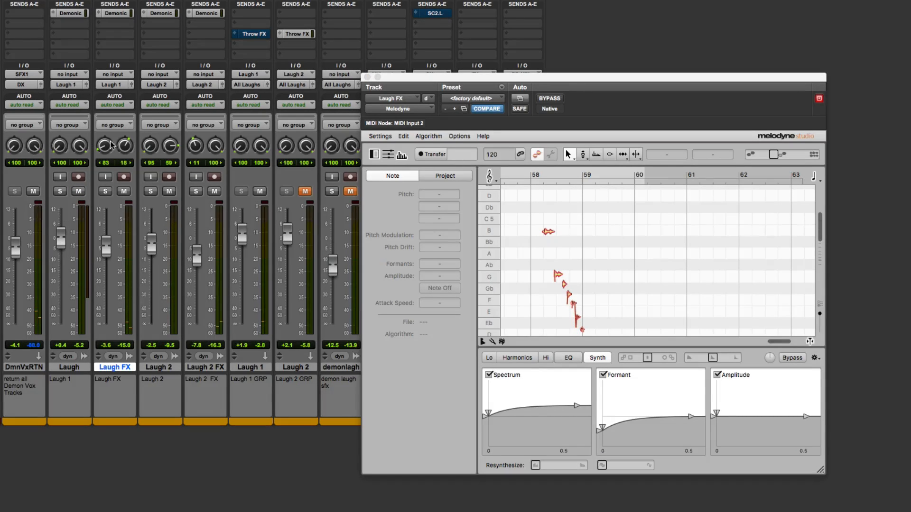
key("super+equal")
key("super+equal")
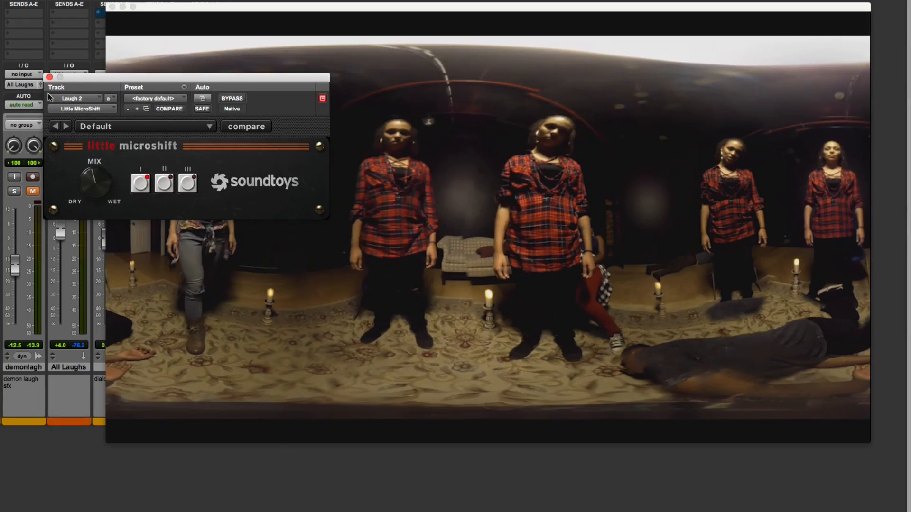
Close the Little MicroShift insert of Laugh 2 and play the layered laughs from the start of the Laugh clip in the Edit window.
left_click(49, 77)
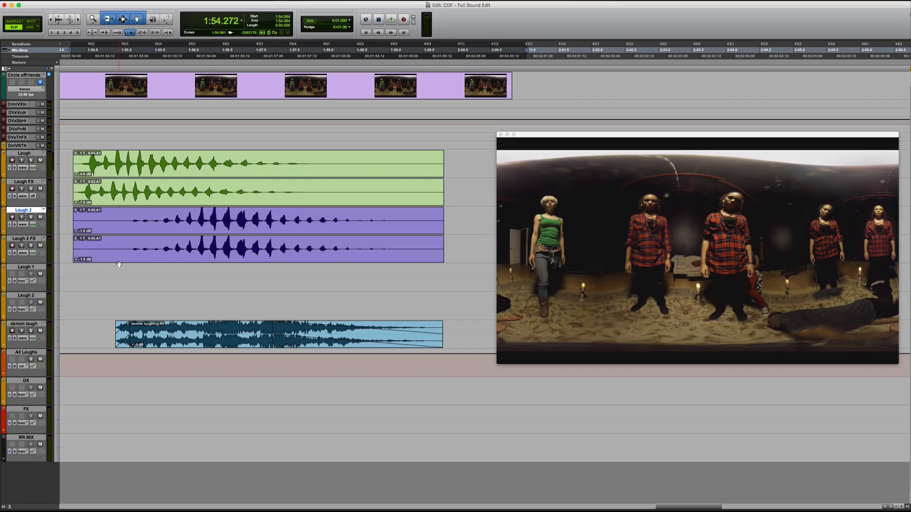
left_click(71, 158)
key("space")
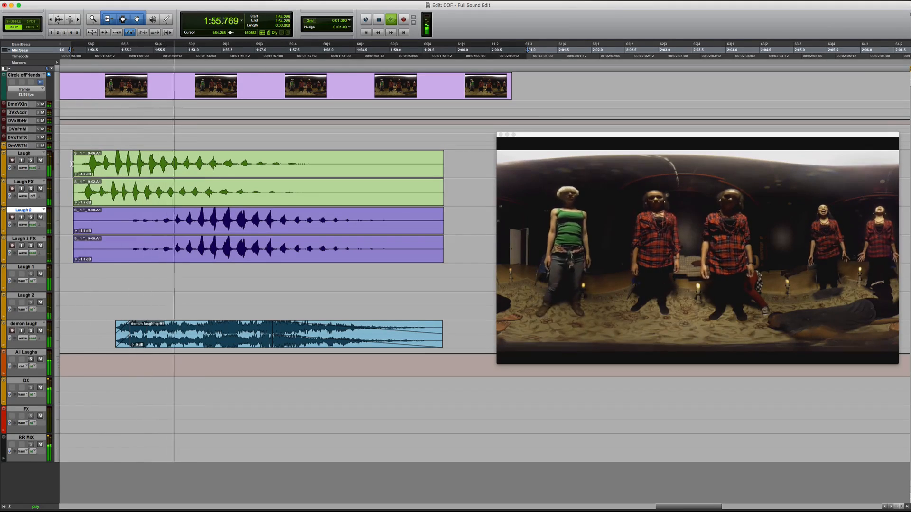